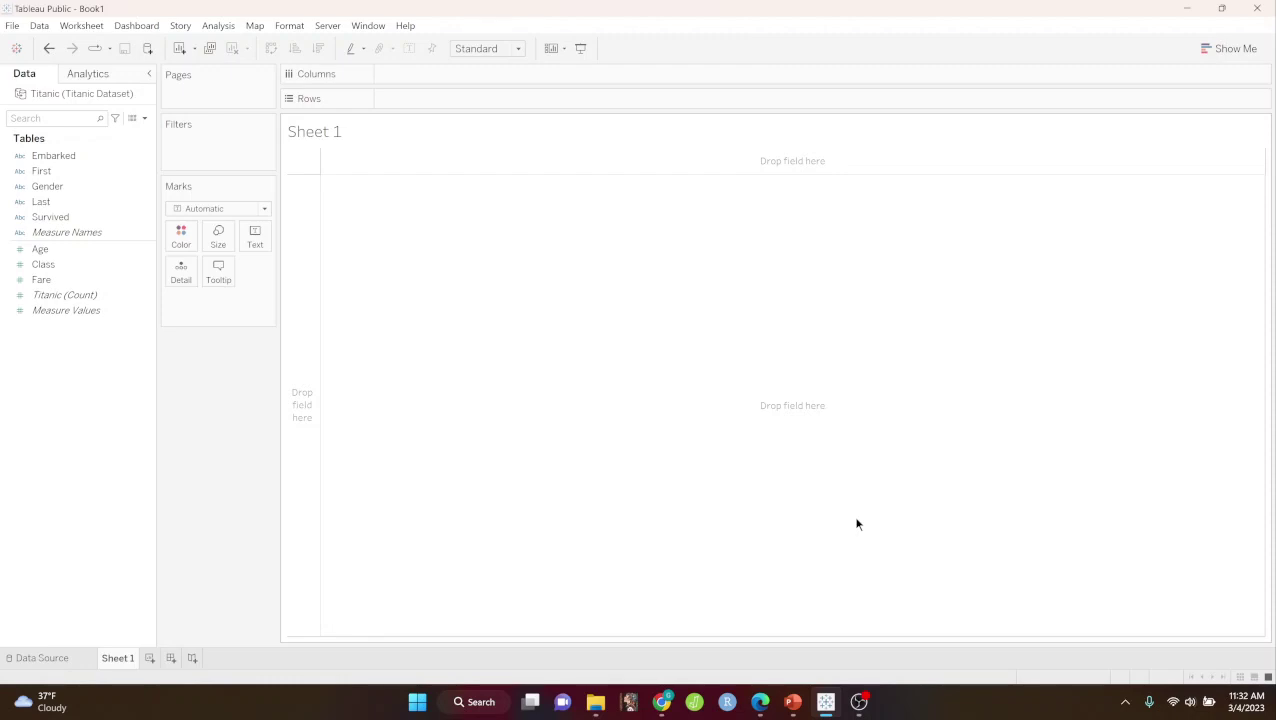
Read through the lab instructions PDF, then return to the Tableau workbook.
click(760, 703)
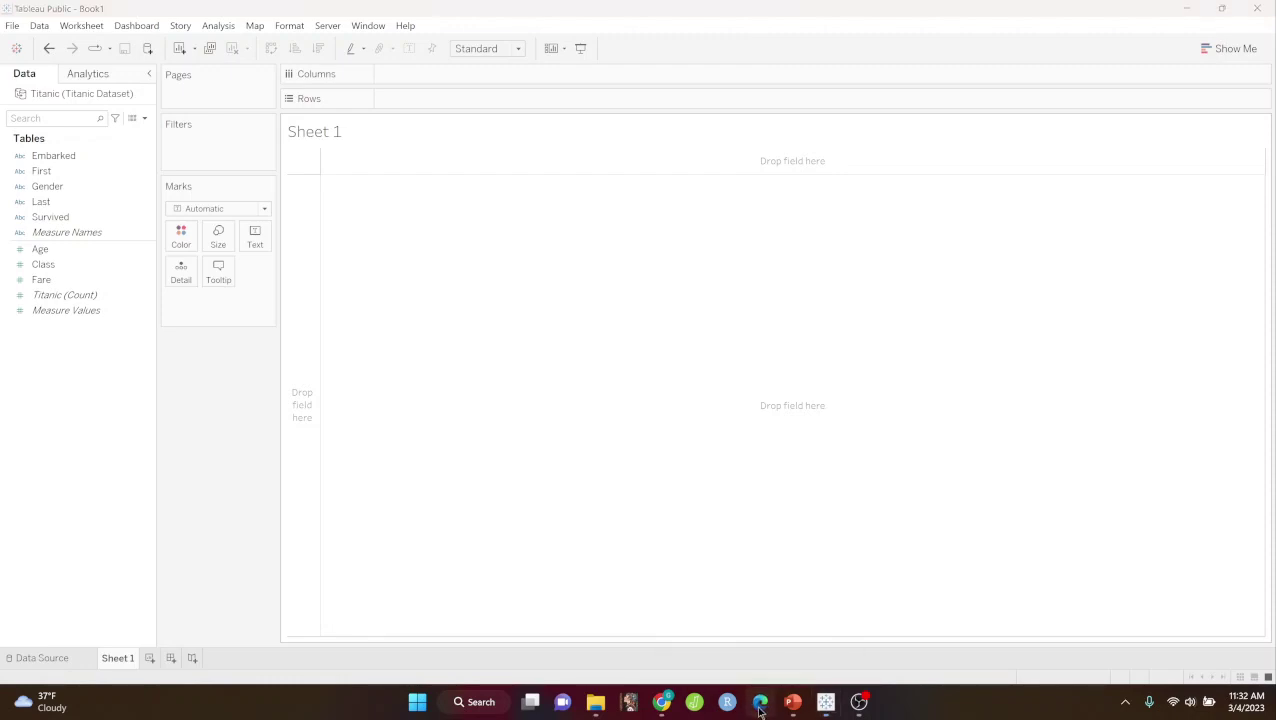
scroll(710, 409, up, 1)
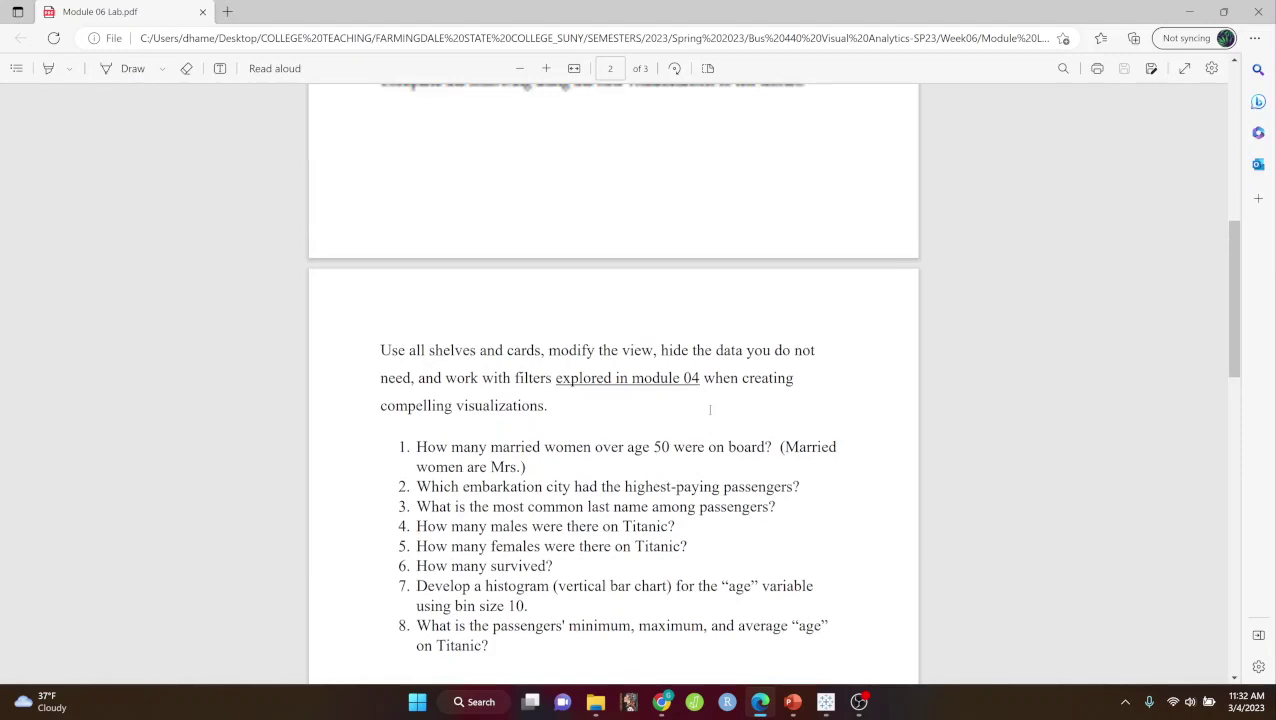
scroll(710, 409, up, 5)
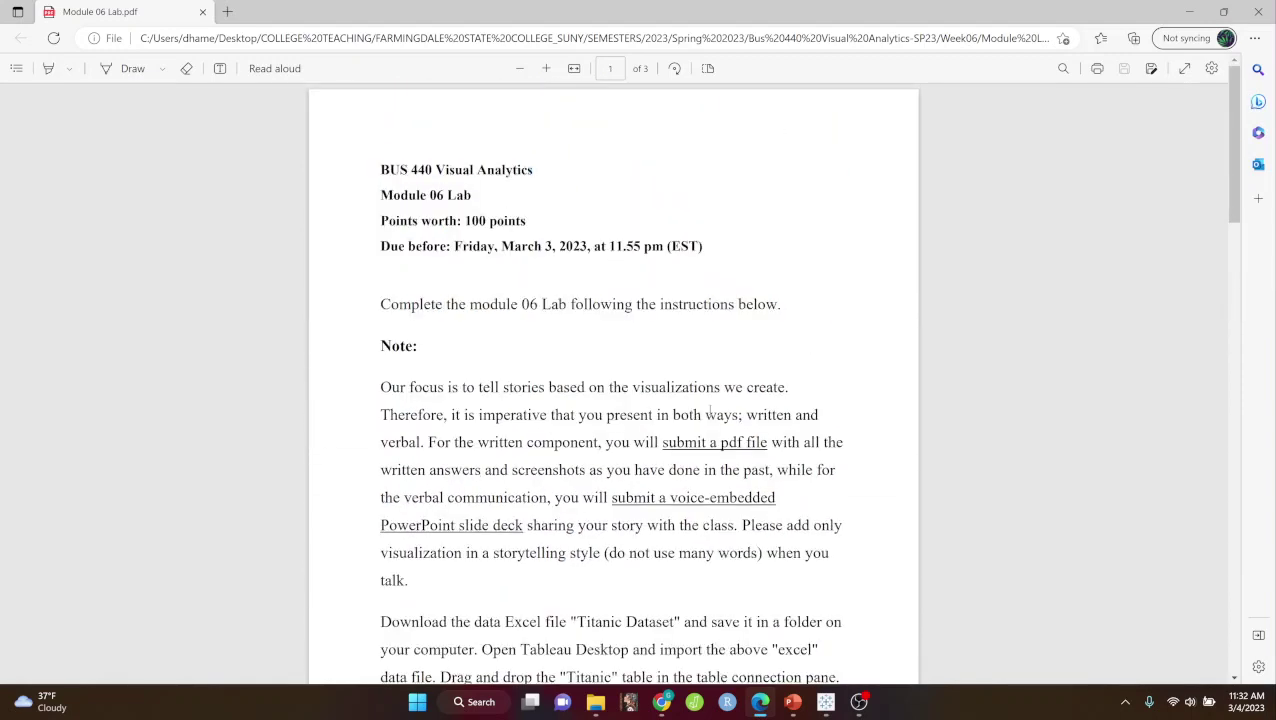
scroll(710, 409, down, 6)
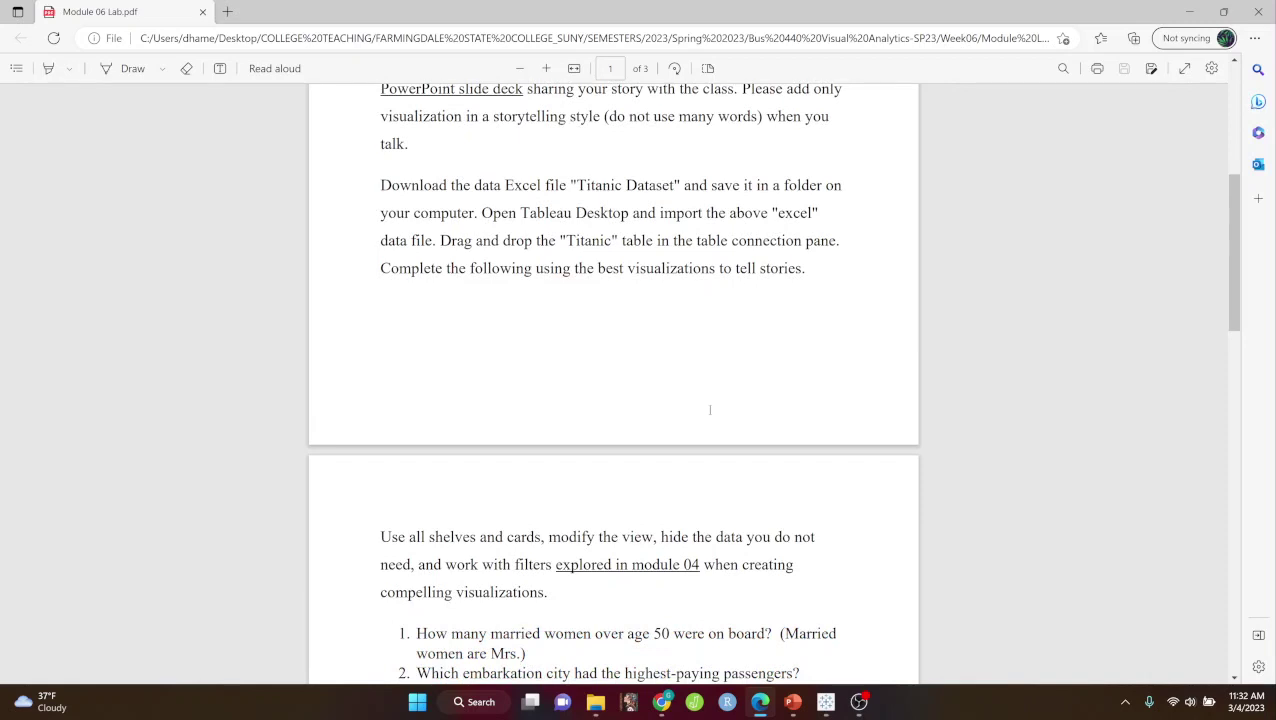
scroll(710, 409, down, 4)
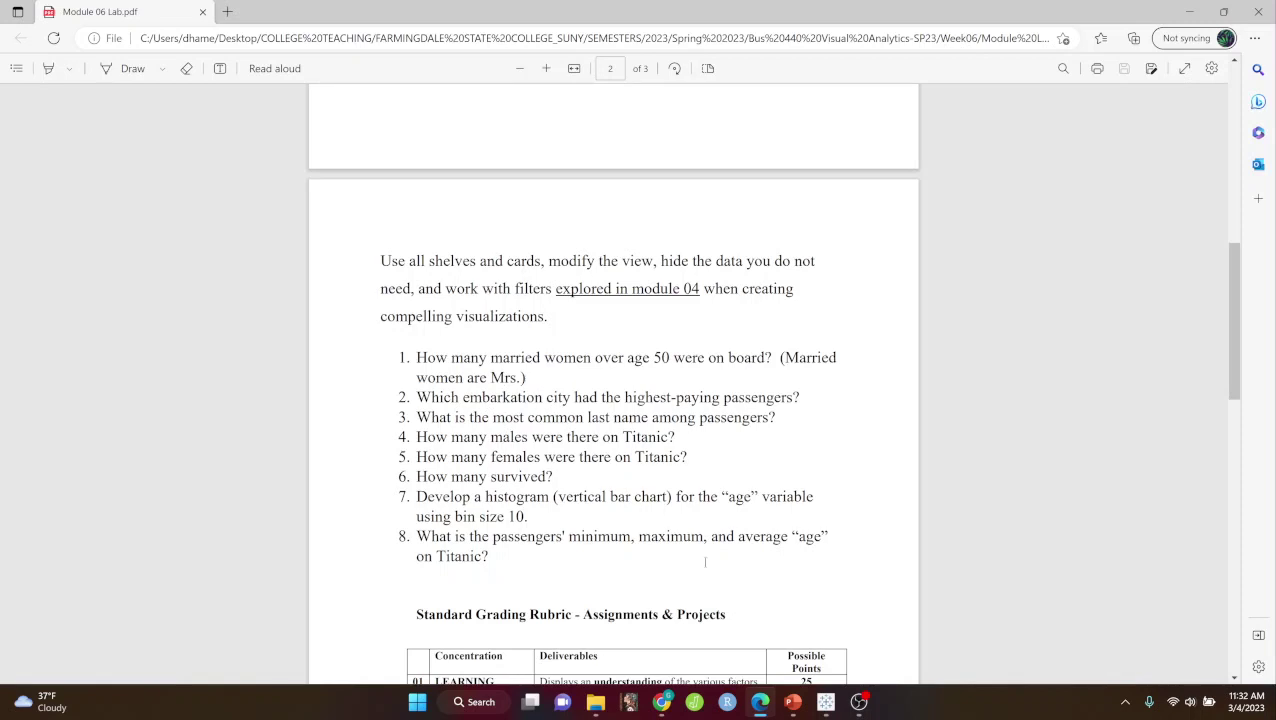
click(826, 706)
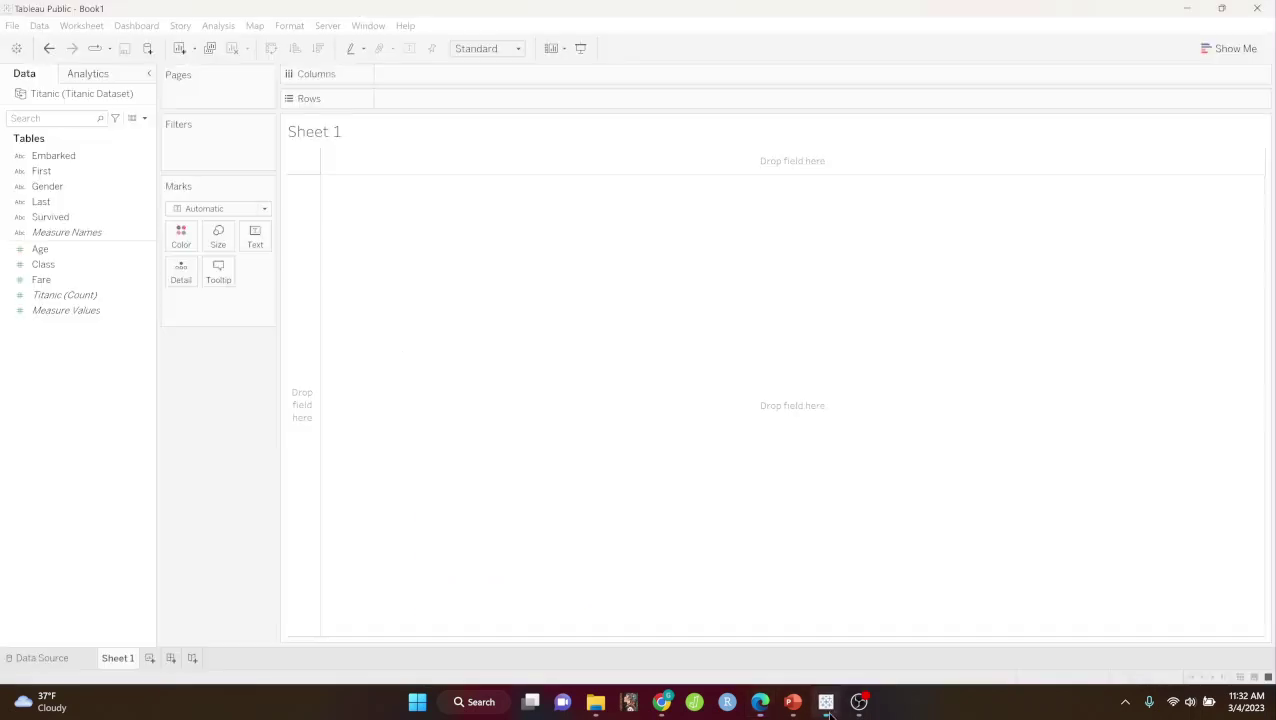
Preview the Titanic table on the Data Source page: 8 fields and 891 rows.
click(40, 658)
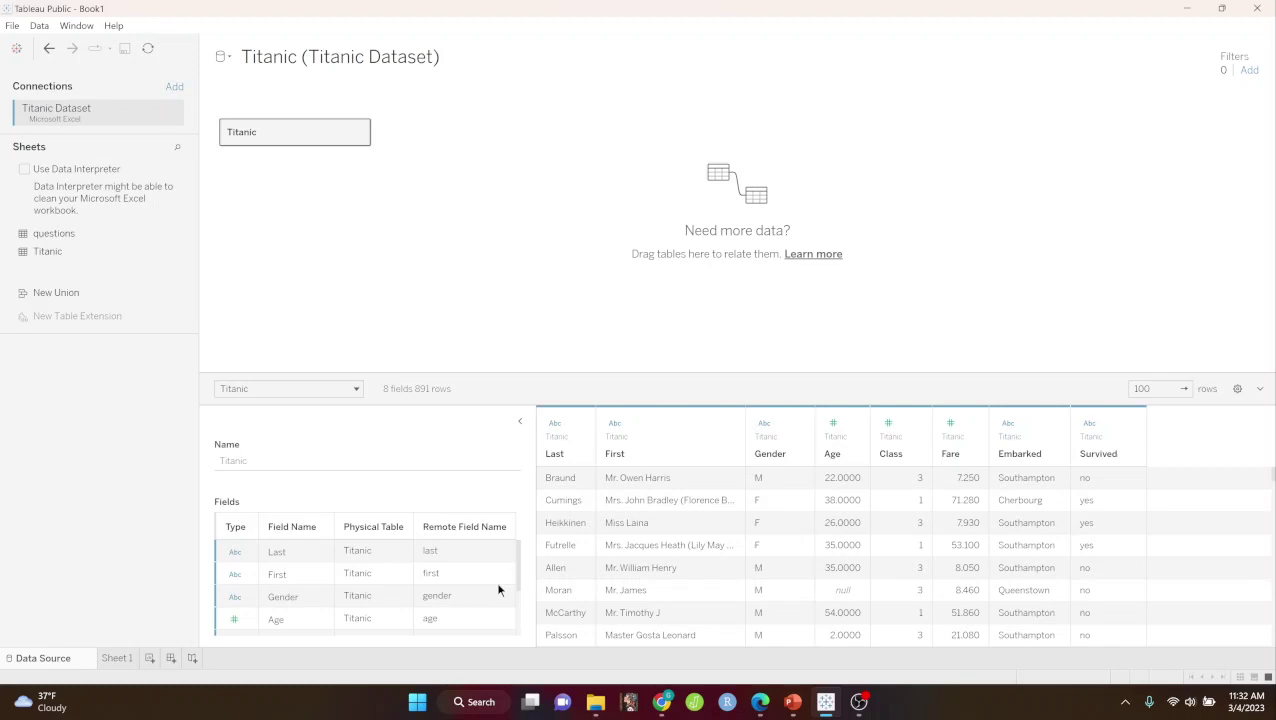
mouse_move(176, 259)
click(826, 702)
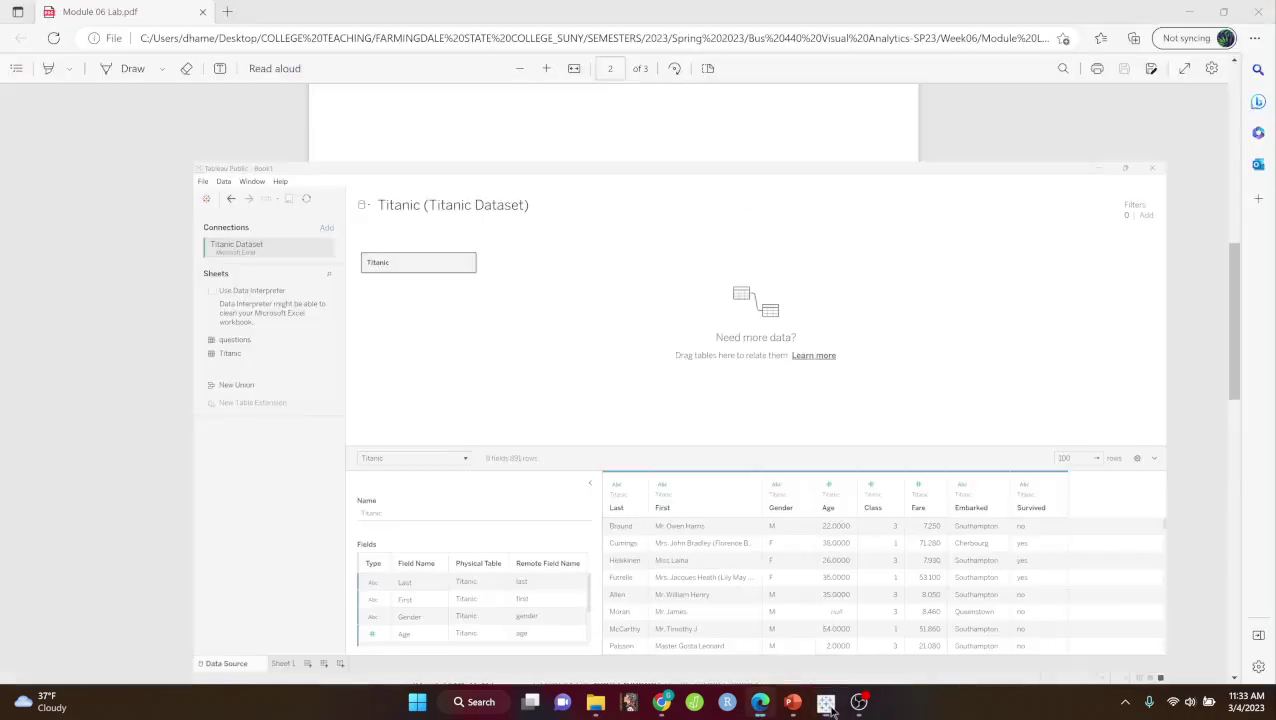
click(826, 703)
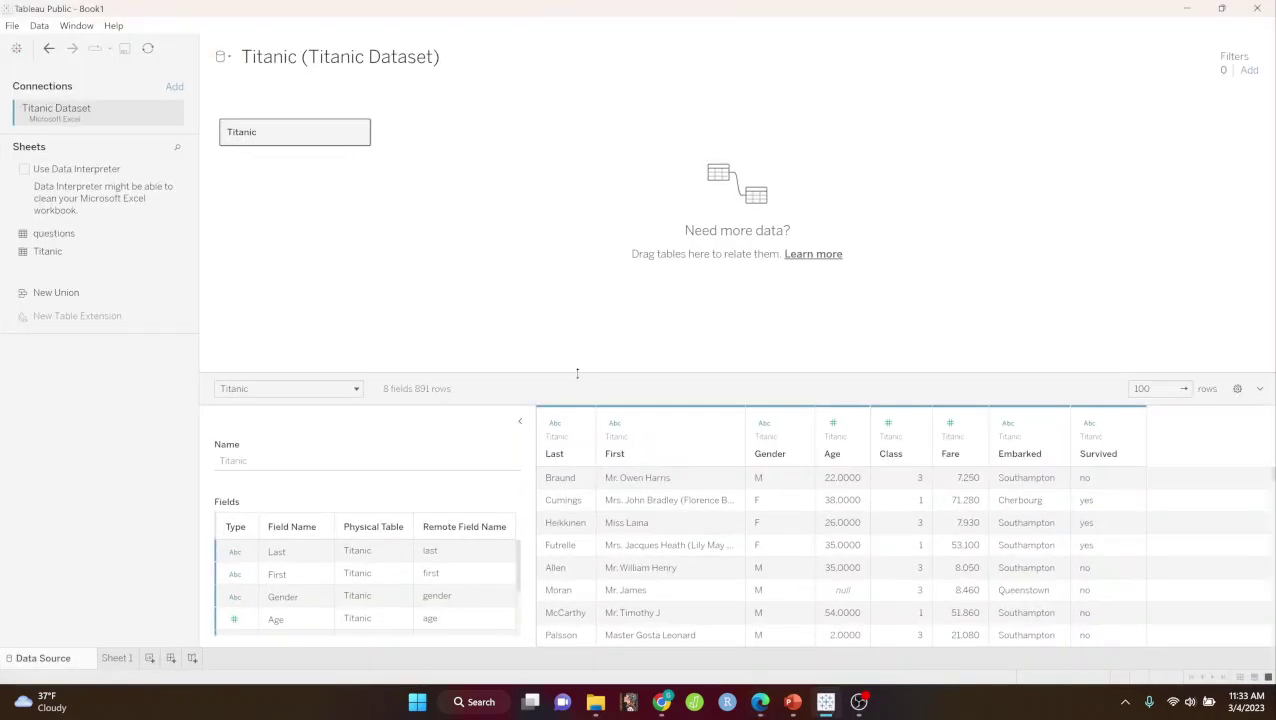
On Sheet 1, put Age on Columns and Gender on Rows for F and M bars.
click(112, 658)
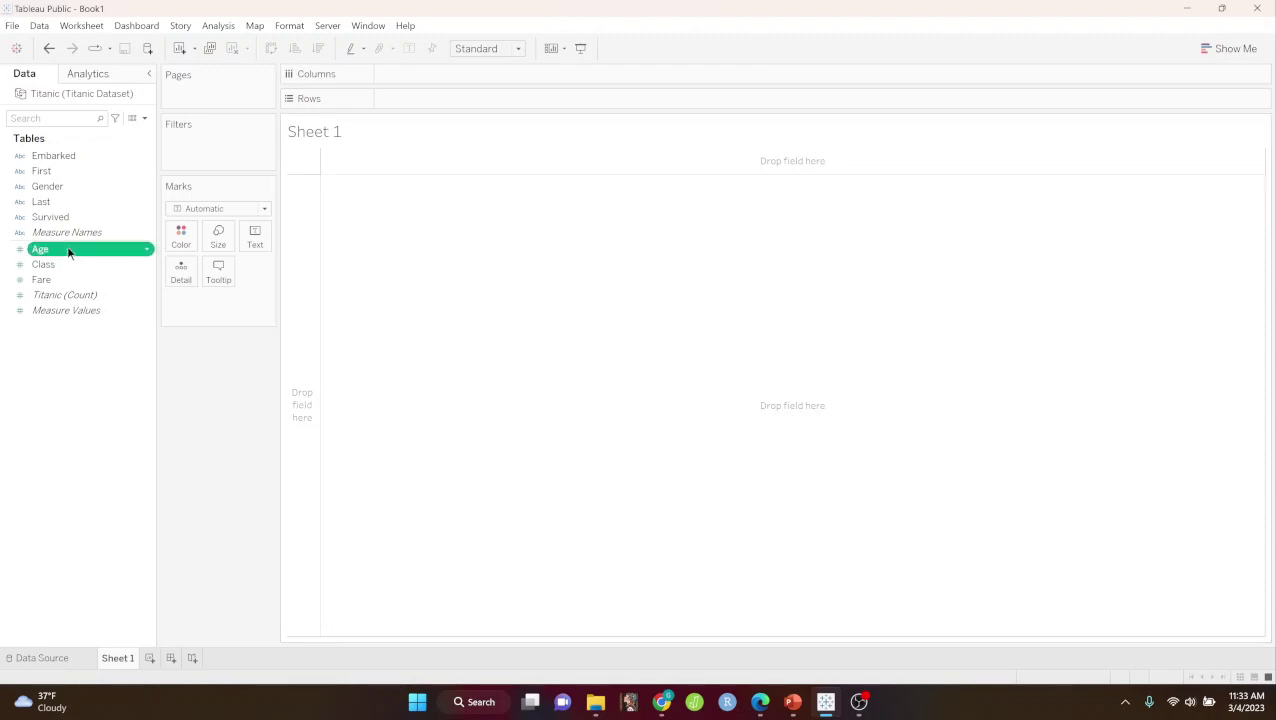
drag(67, 249, 410, 72)
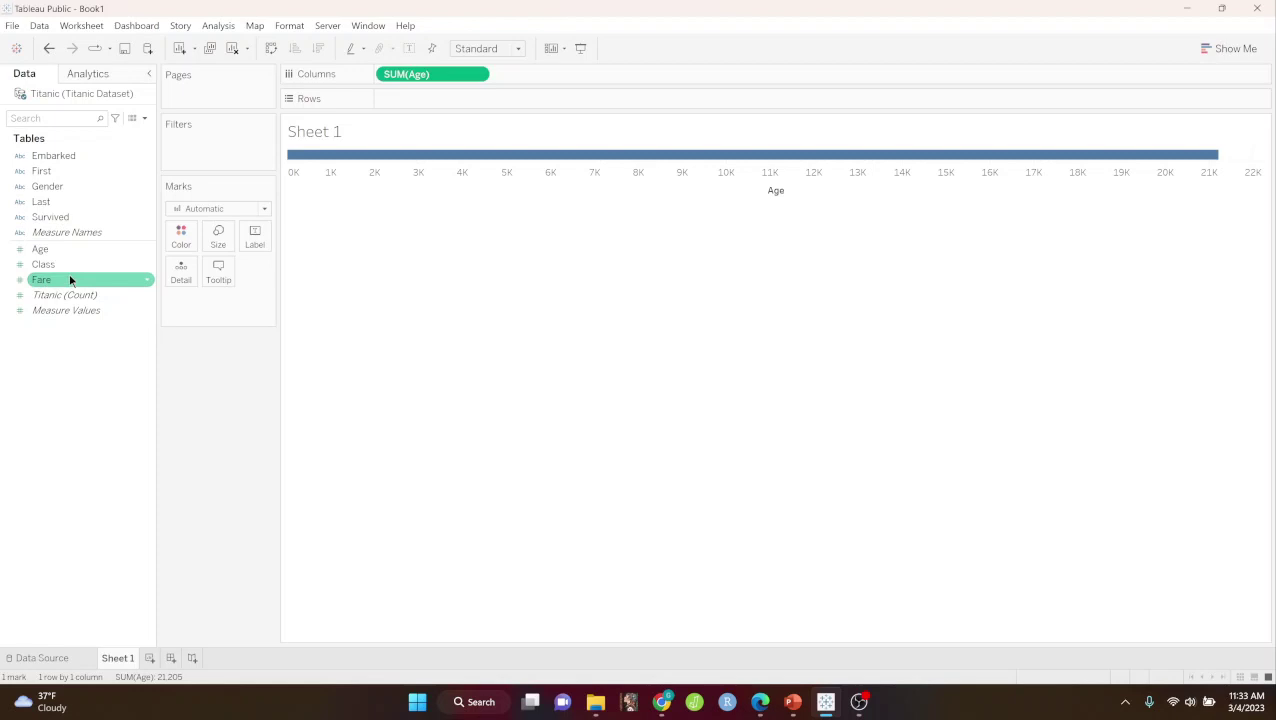
click(80, 186)
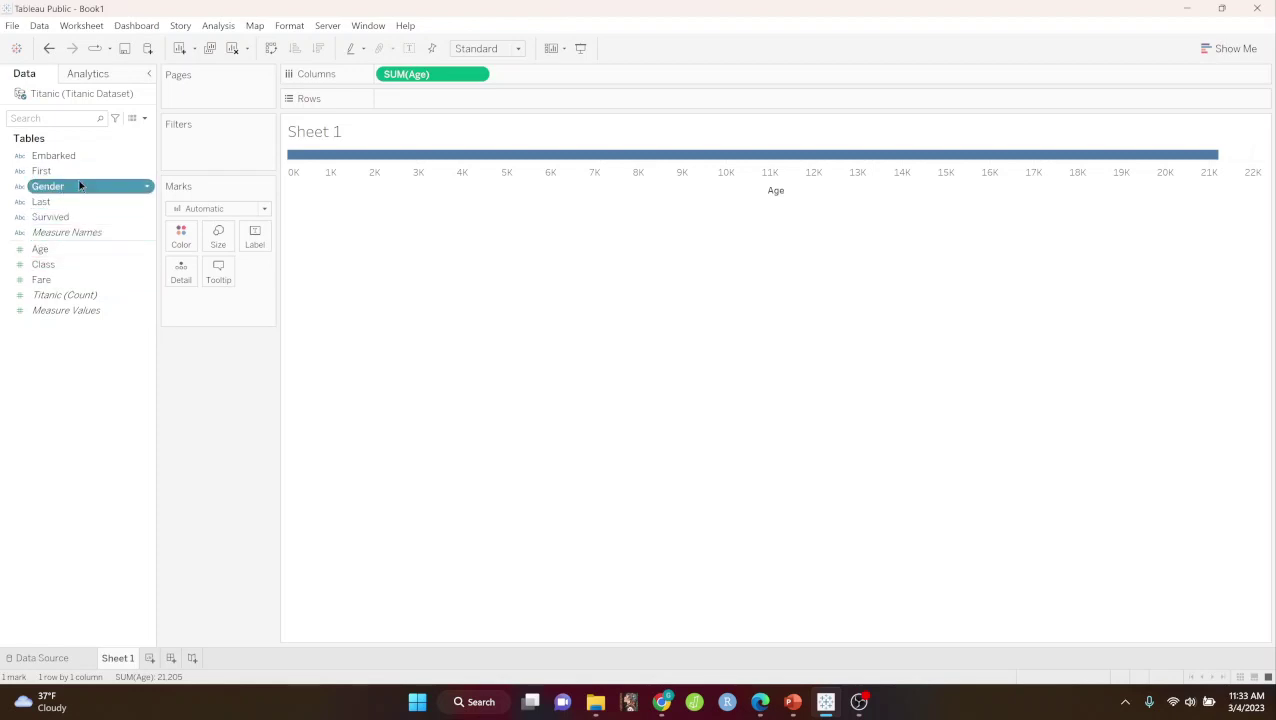
drag(80, 186, 420, 99)
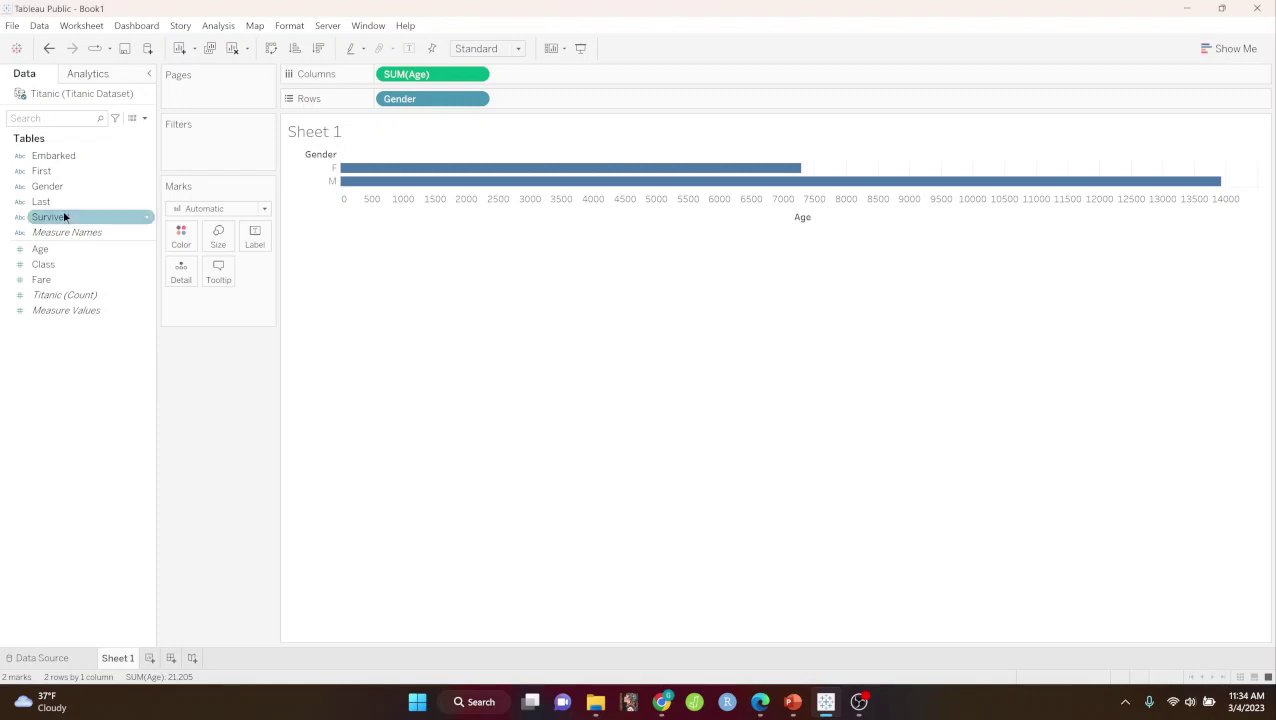
Select the First field, cancelling the rename that was accidentally started.
click(53, 171)
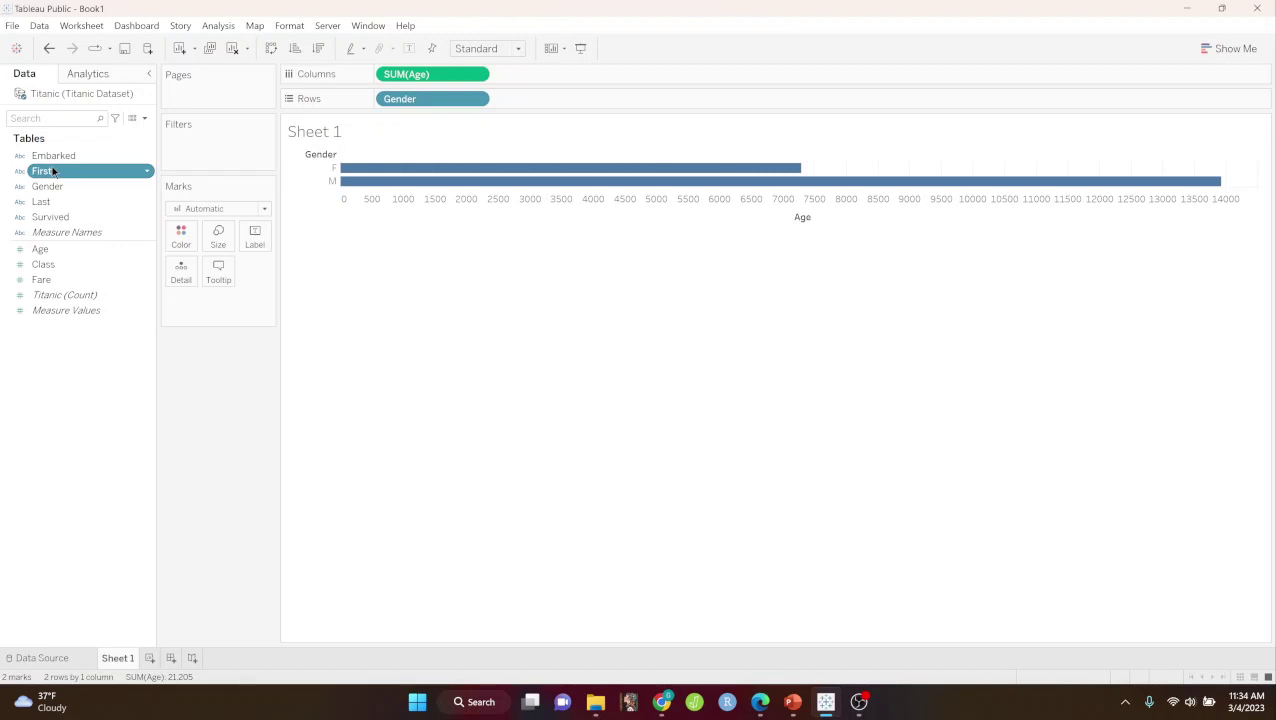
click(53, 171)
click(154, 158)
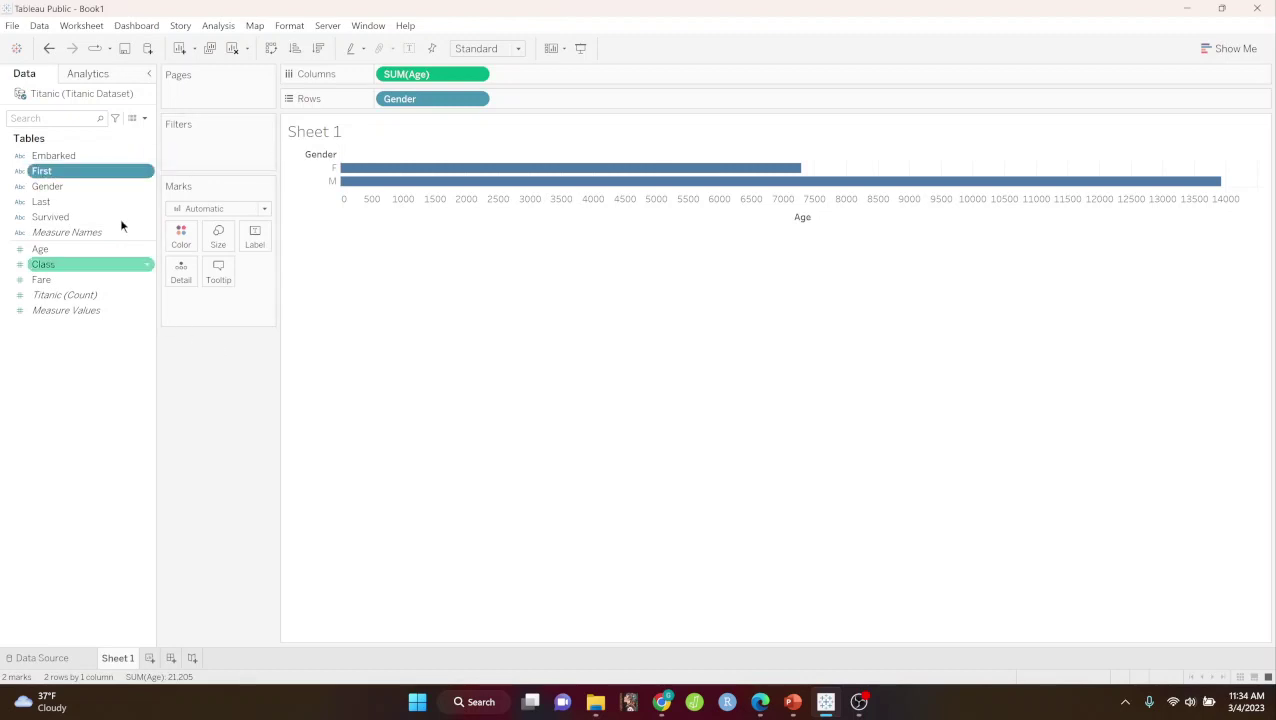
Add First to Rows after Gender, giving one Age bar per first name.
drag(90, 178, 572, 102)
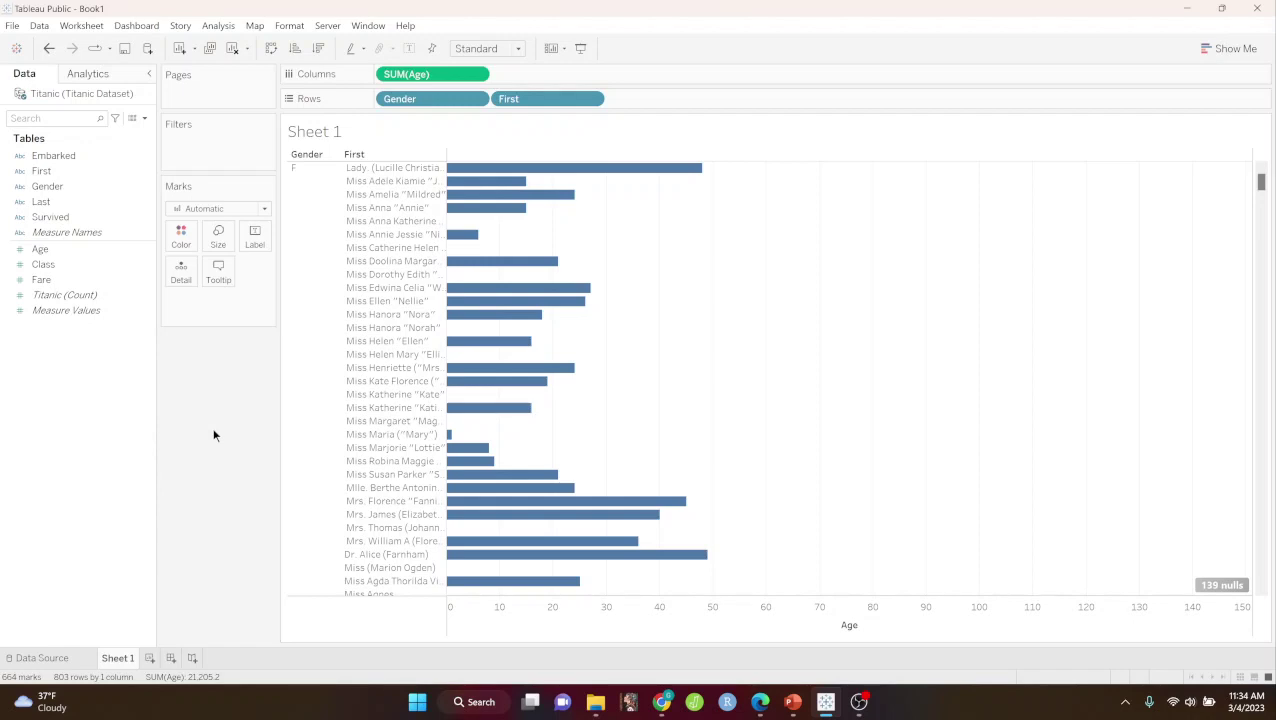
click(62, 309)
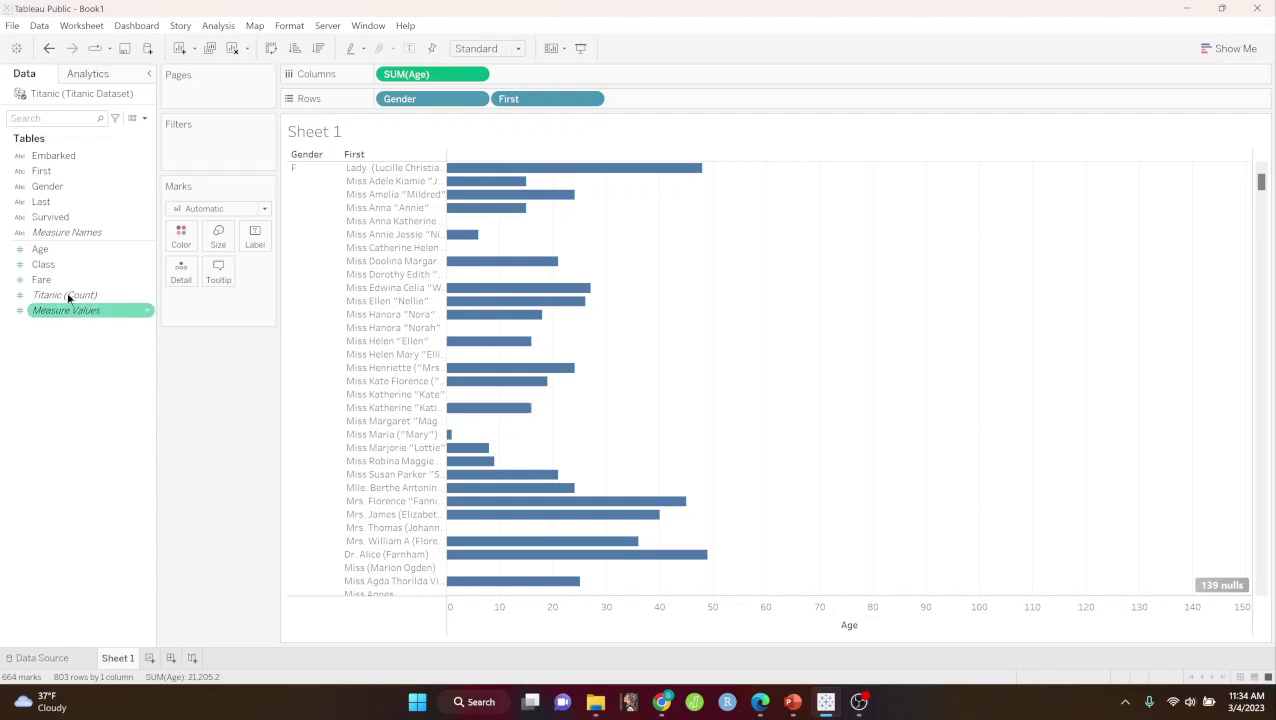
click(52, 249)
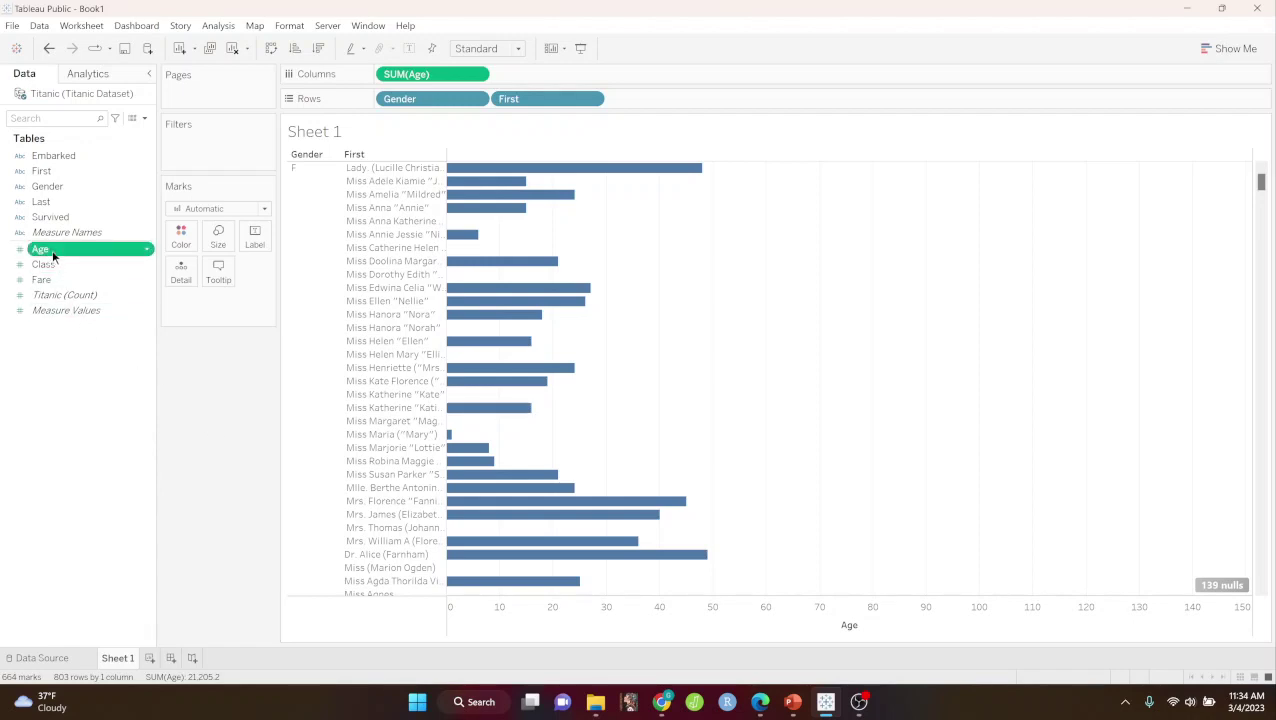
click(146, 249)
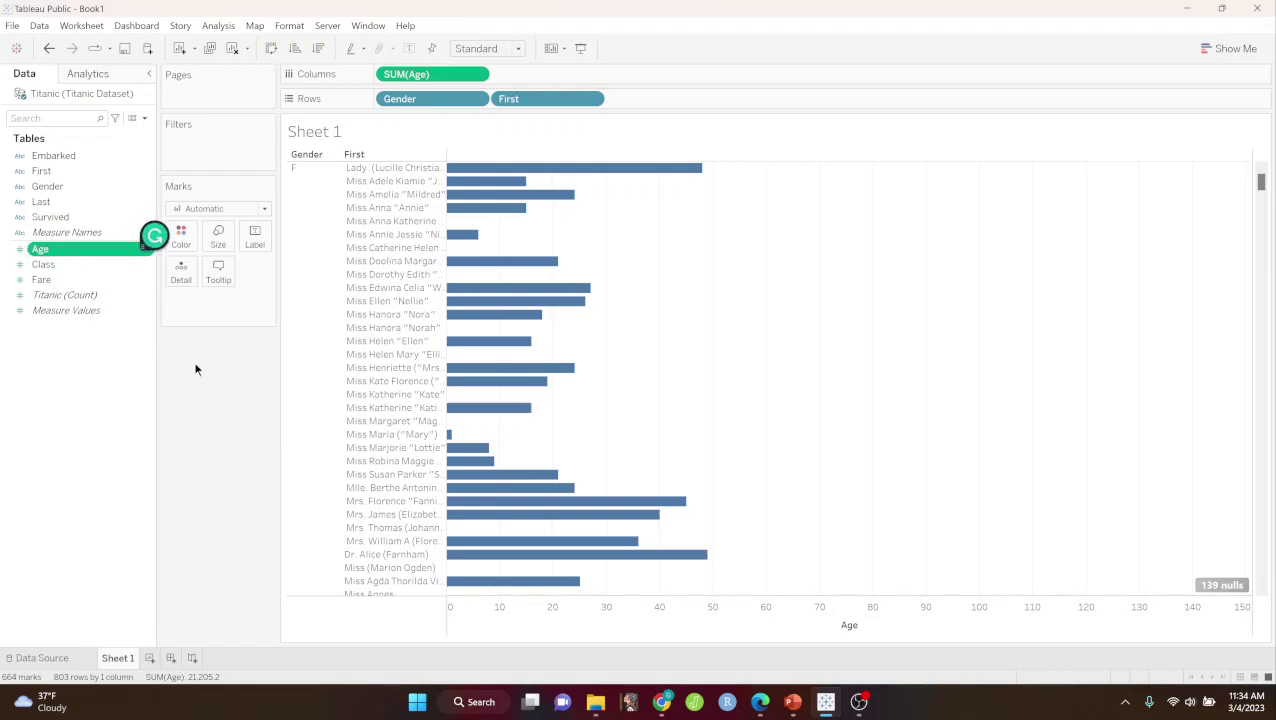
Size the bars by SUM(Age) and label each bar with its age value.
drag(98, 249, 221, 237)
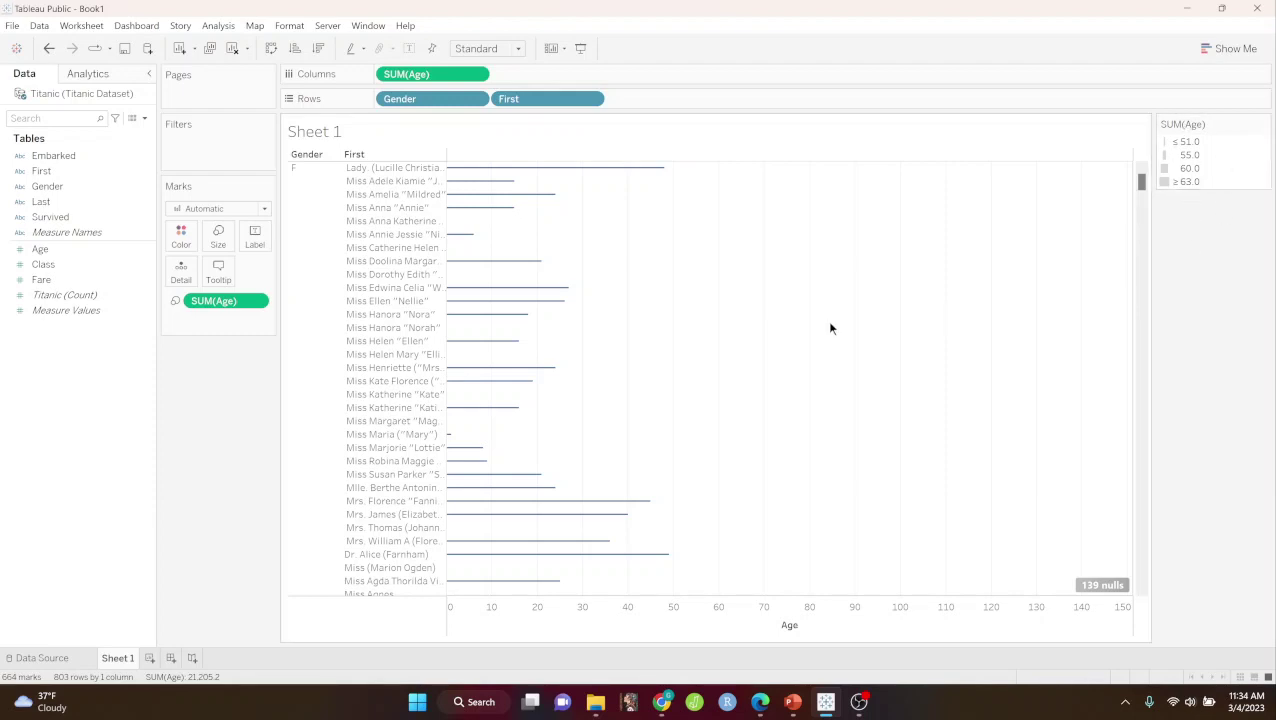
click(410, 50)
click(410, 49)
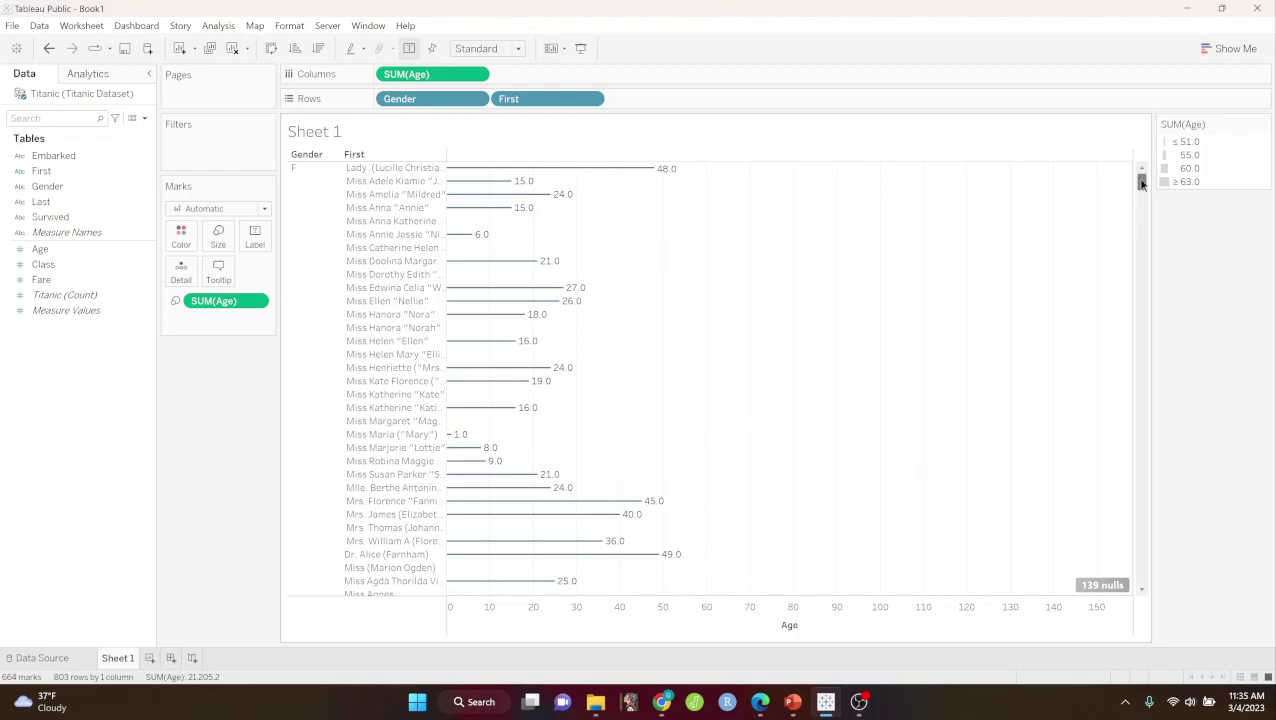
mouse_move(1140, 186)
mouse_down()
mouse_move(1143, 261)
mouse_move(1142, 183)
mouse_up()
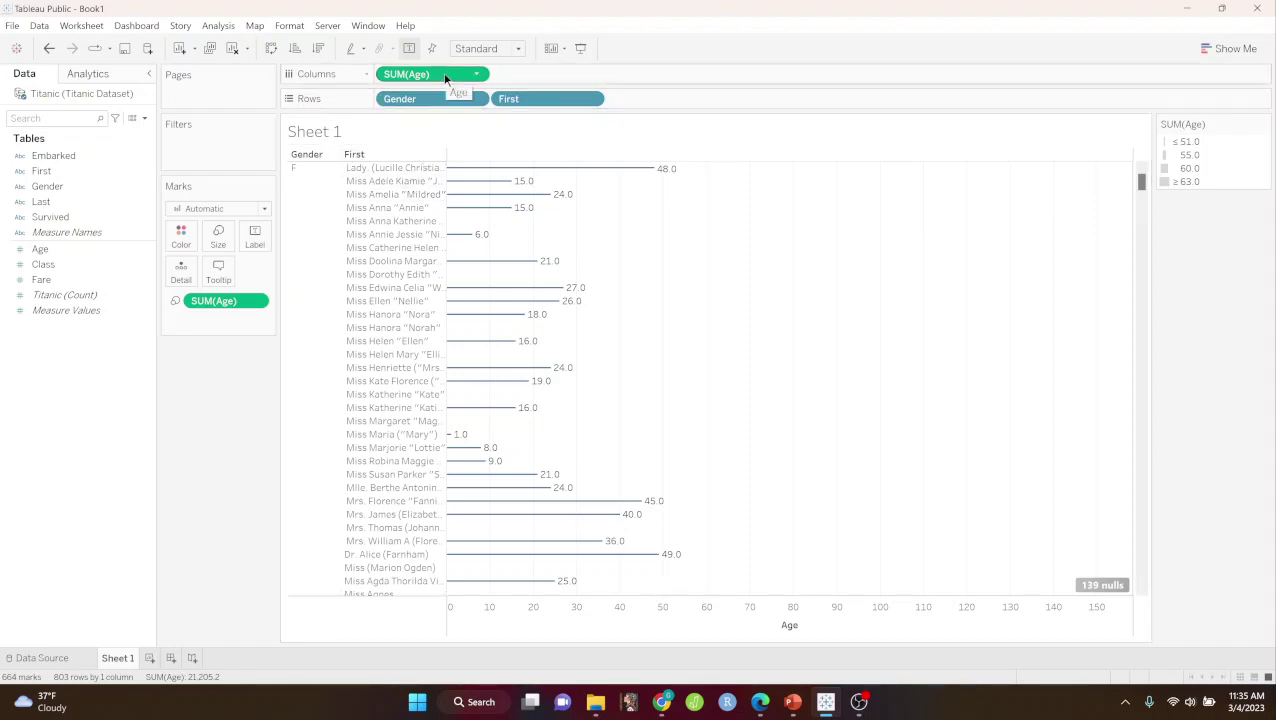
Sort the first-name bars descending by age, putting the 88.0 bar on top.
click(318, 49)
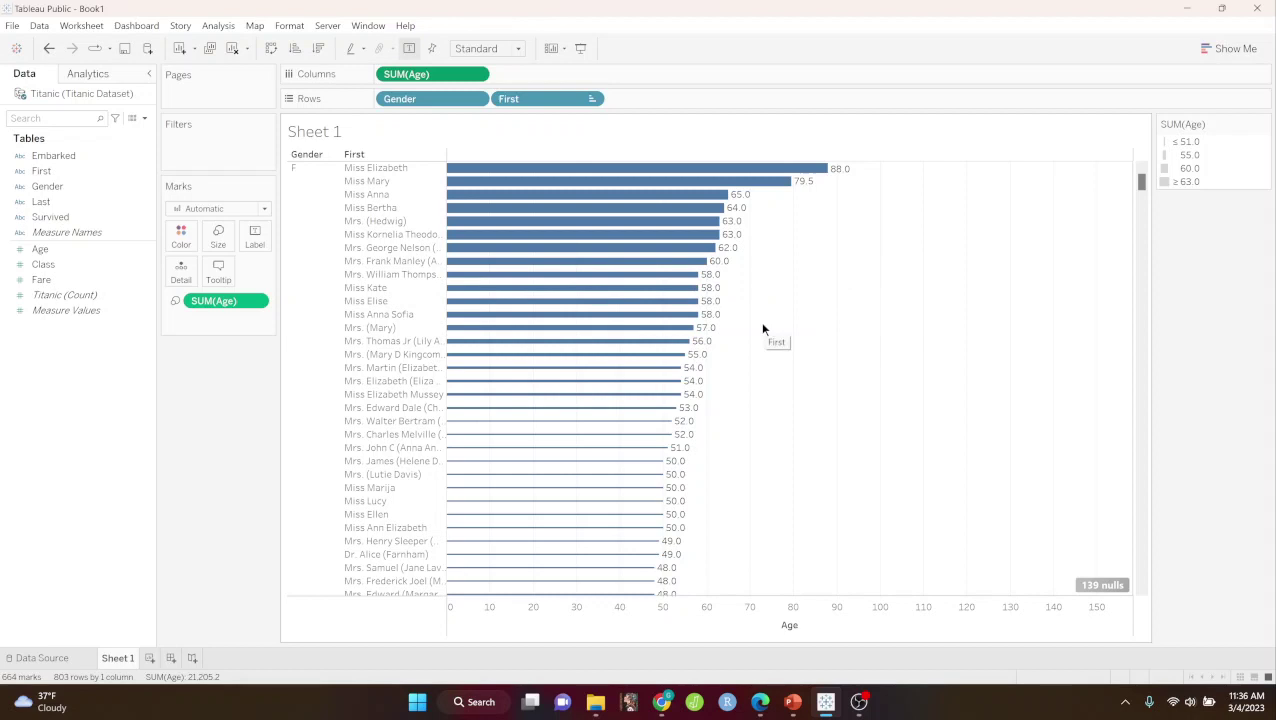
Ctrl-select all 22 bars from age 88 down to 51.
click(546, 169)
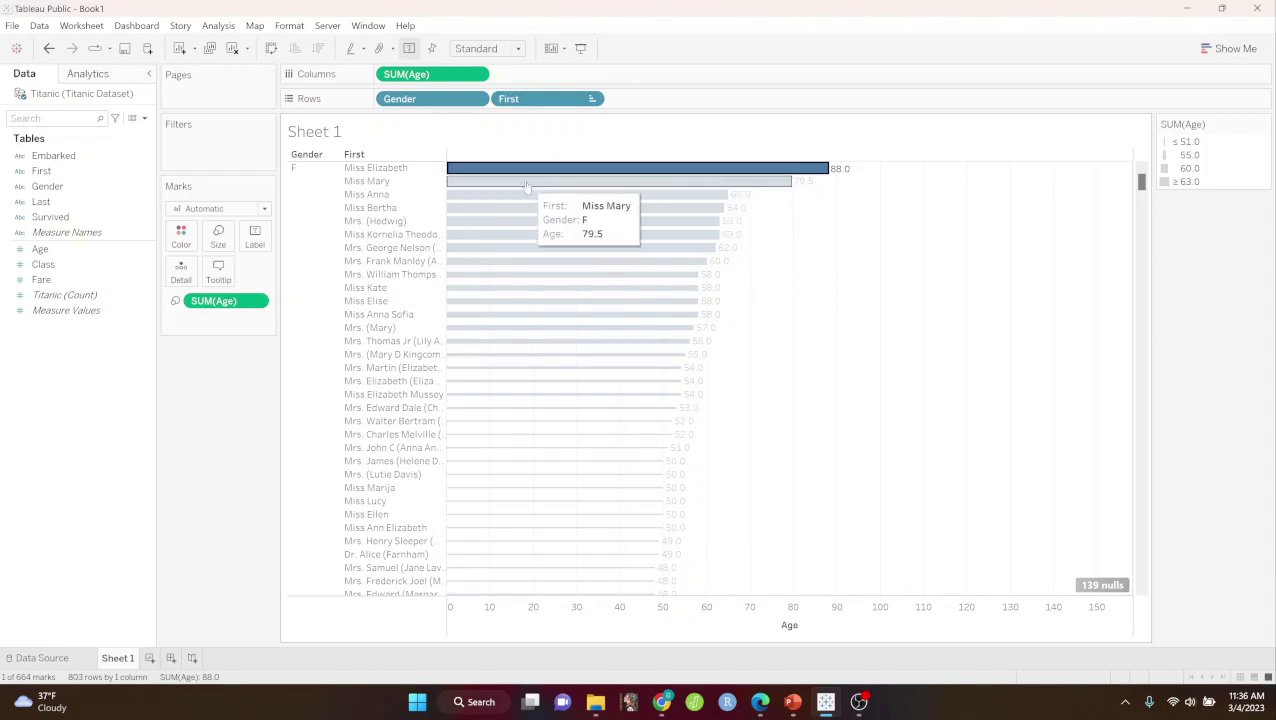
ctrl+click(527, 183)
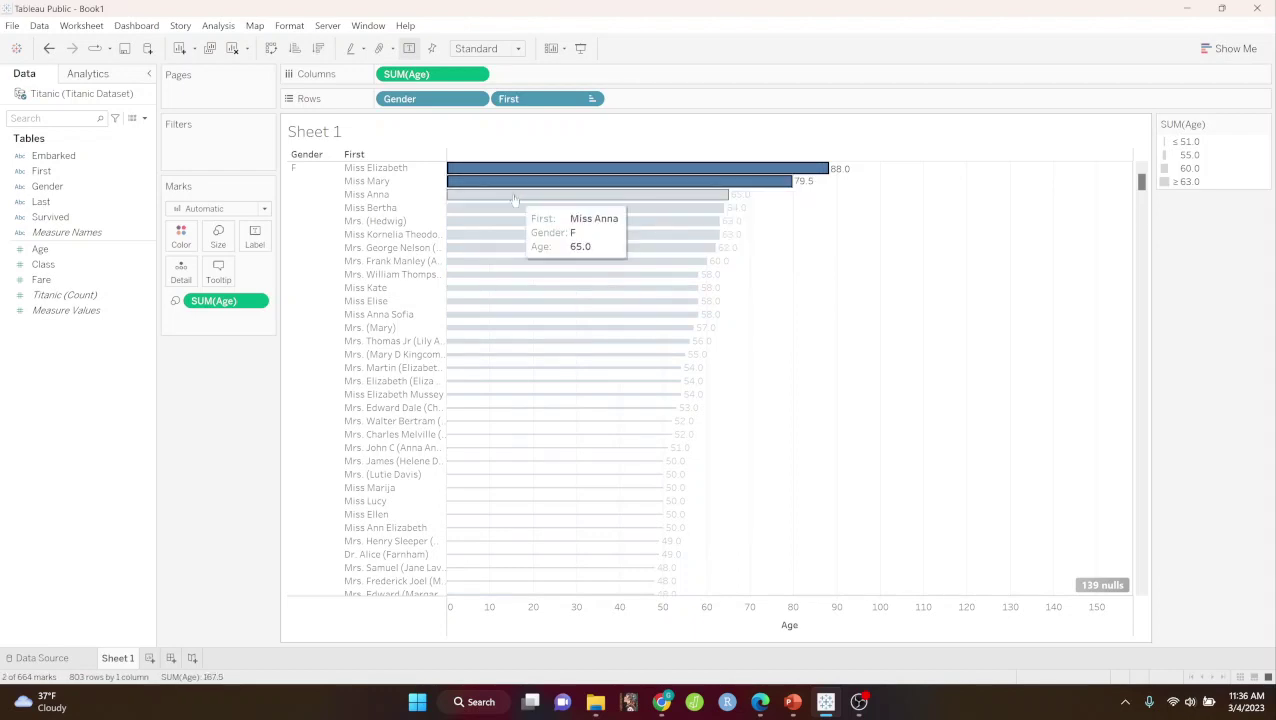
ctrl+click(510, 194)
ctrl+click(508, 207)
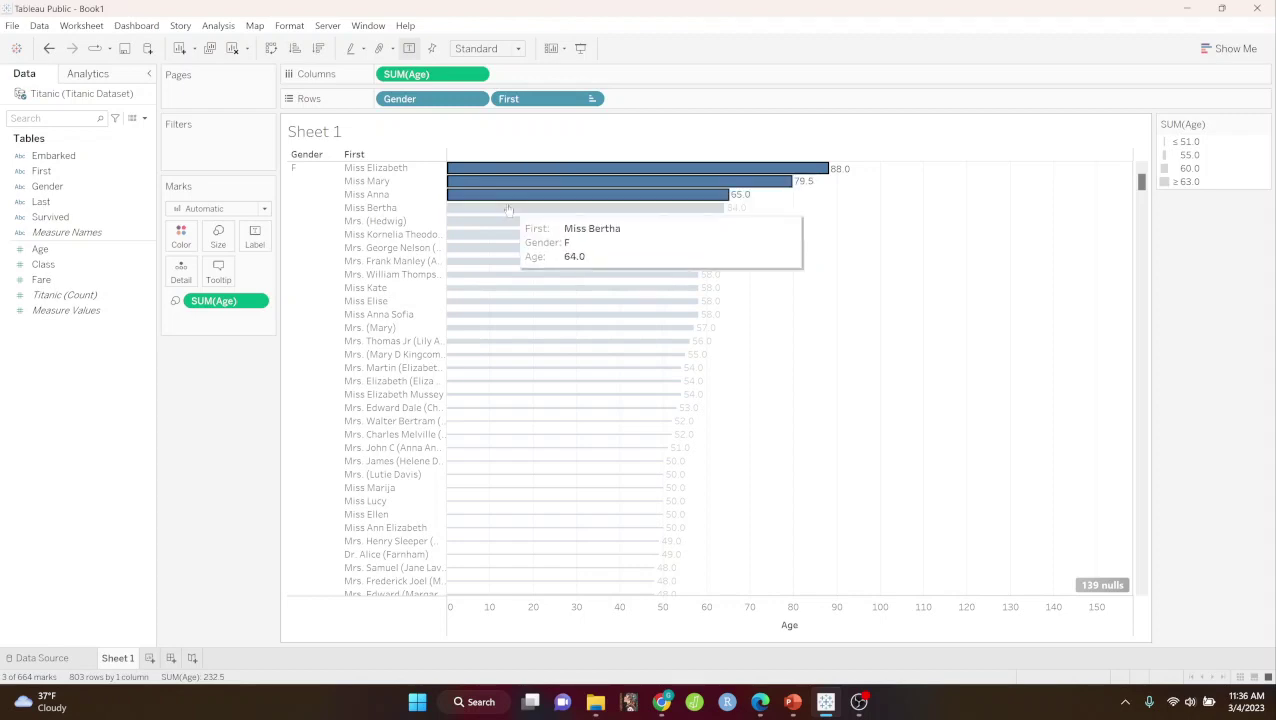
ctrl+click(505, 221)
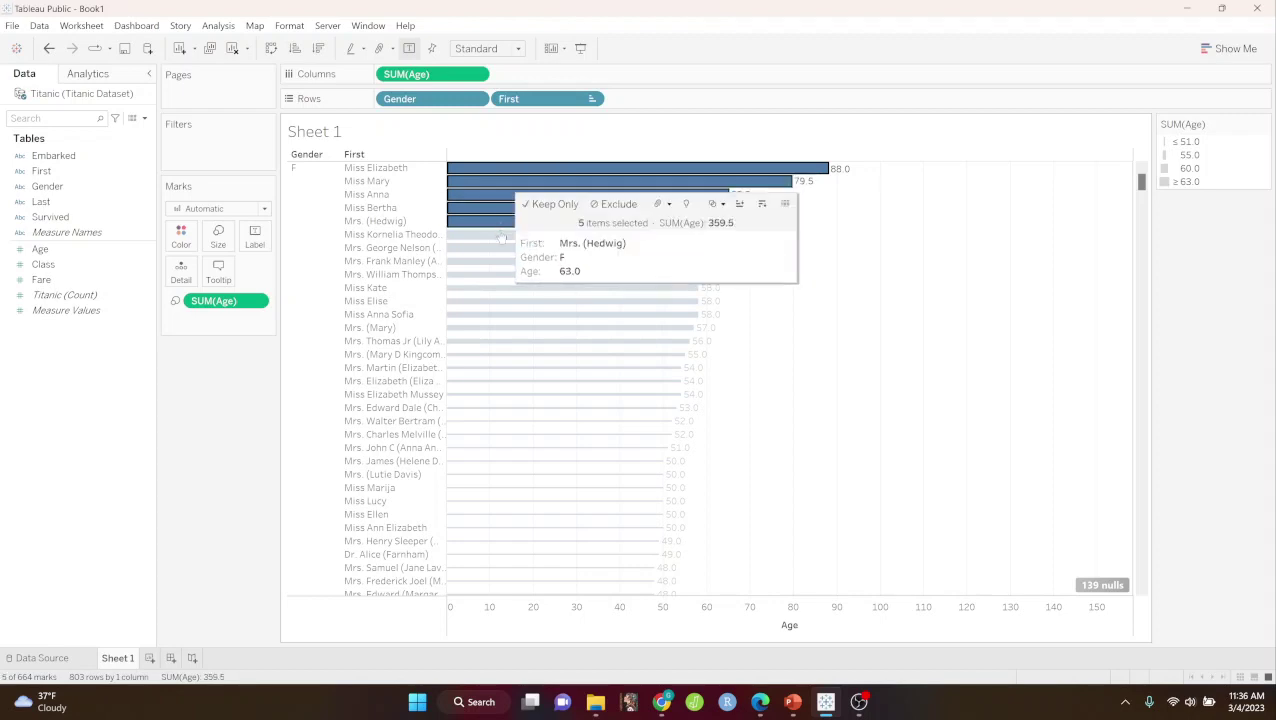
ctrl+click(501, 234)
ctrl+click(495, 249)
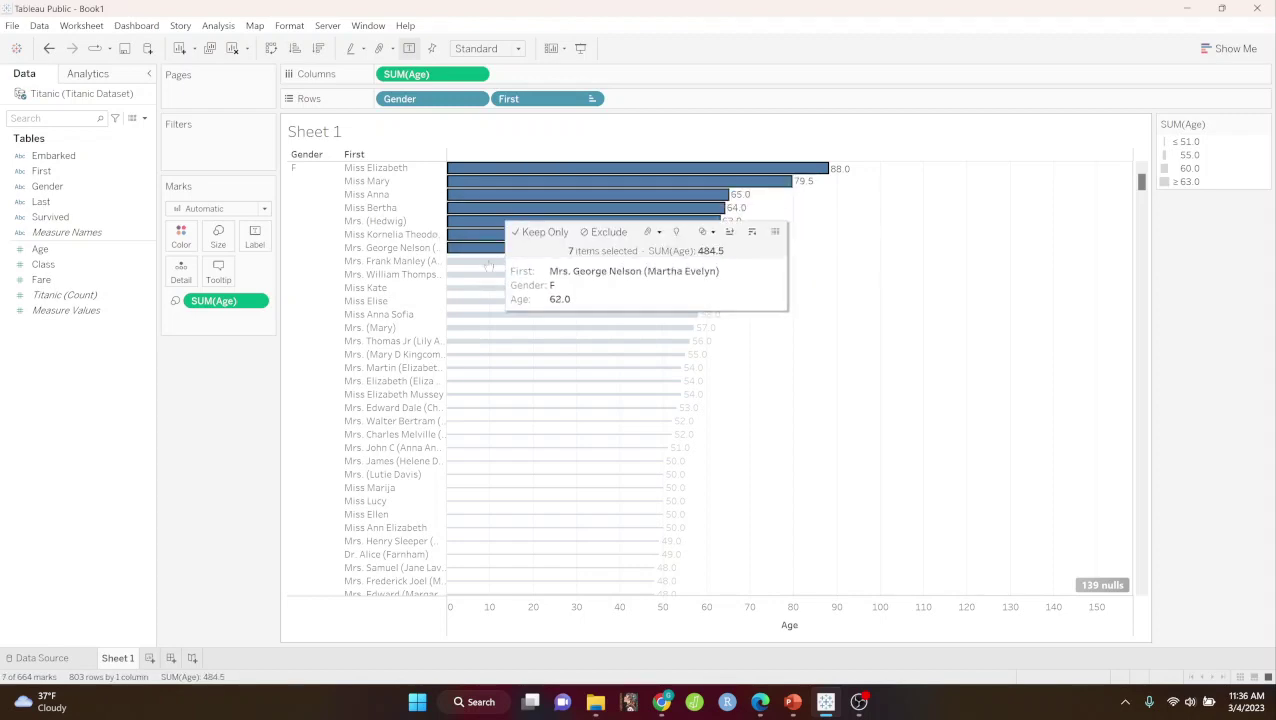
ctrl+click(489, 261)
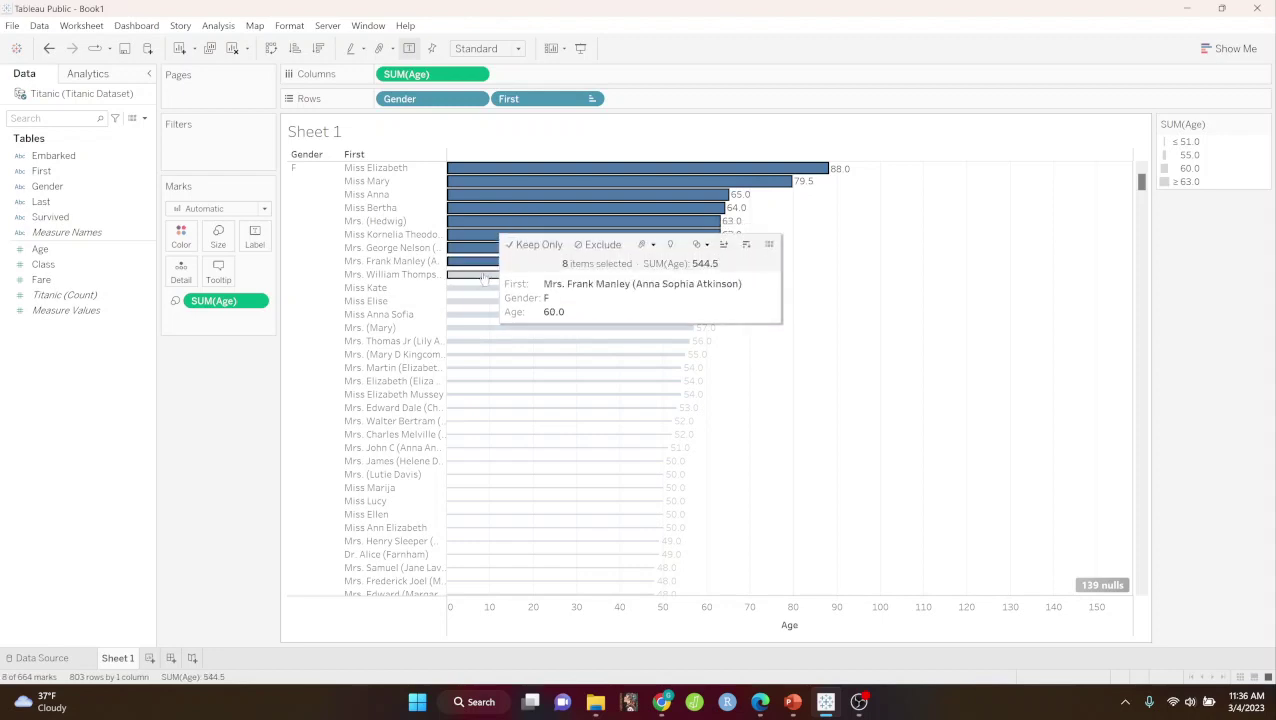
ctrl+click(484, 275)
ctrl+click(484, 288)
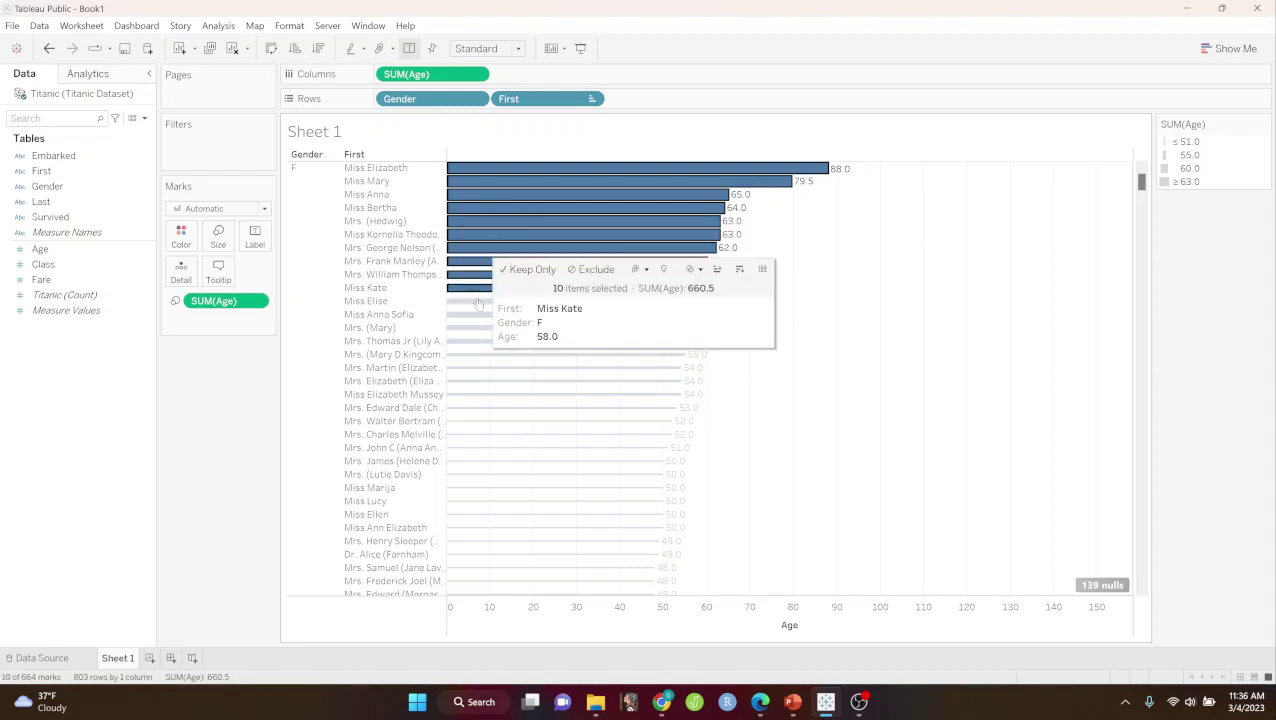
ctrl+click(479, 301)
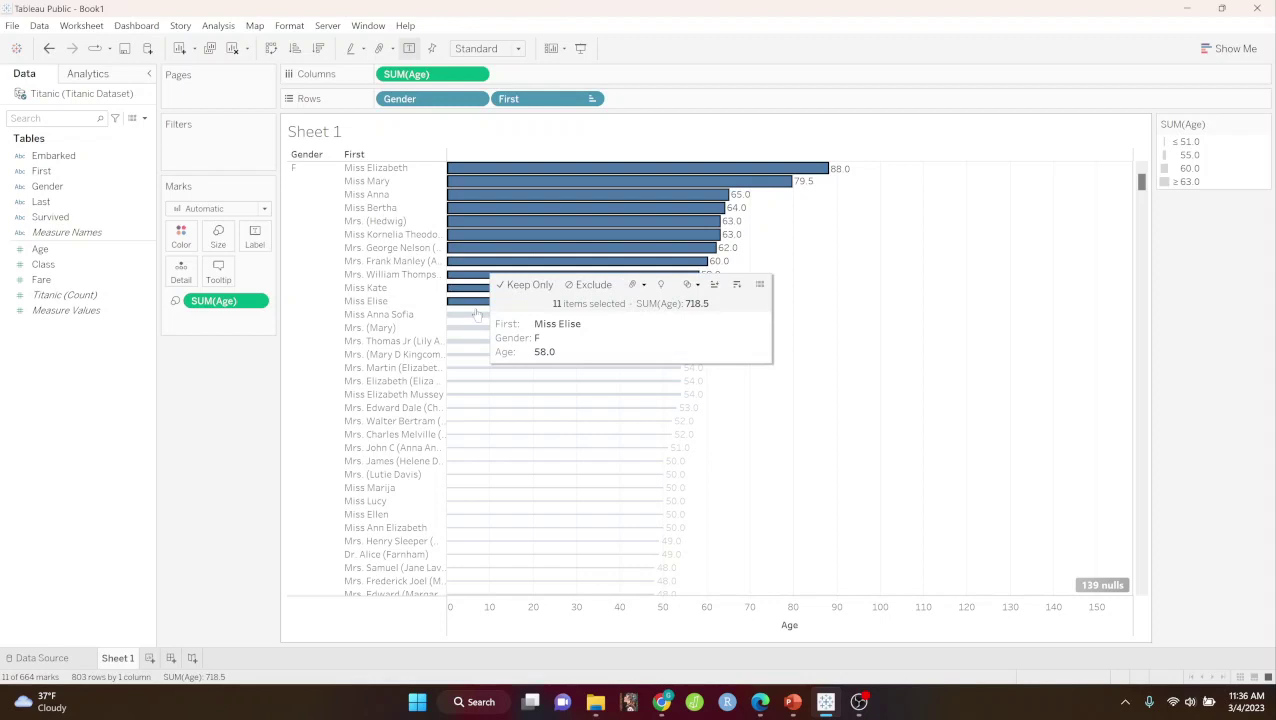
ctrl+click(477, 314)
ctrl+click(472, 328)
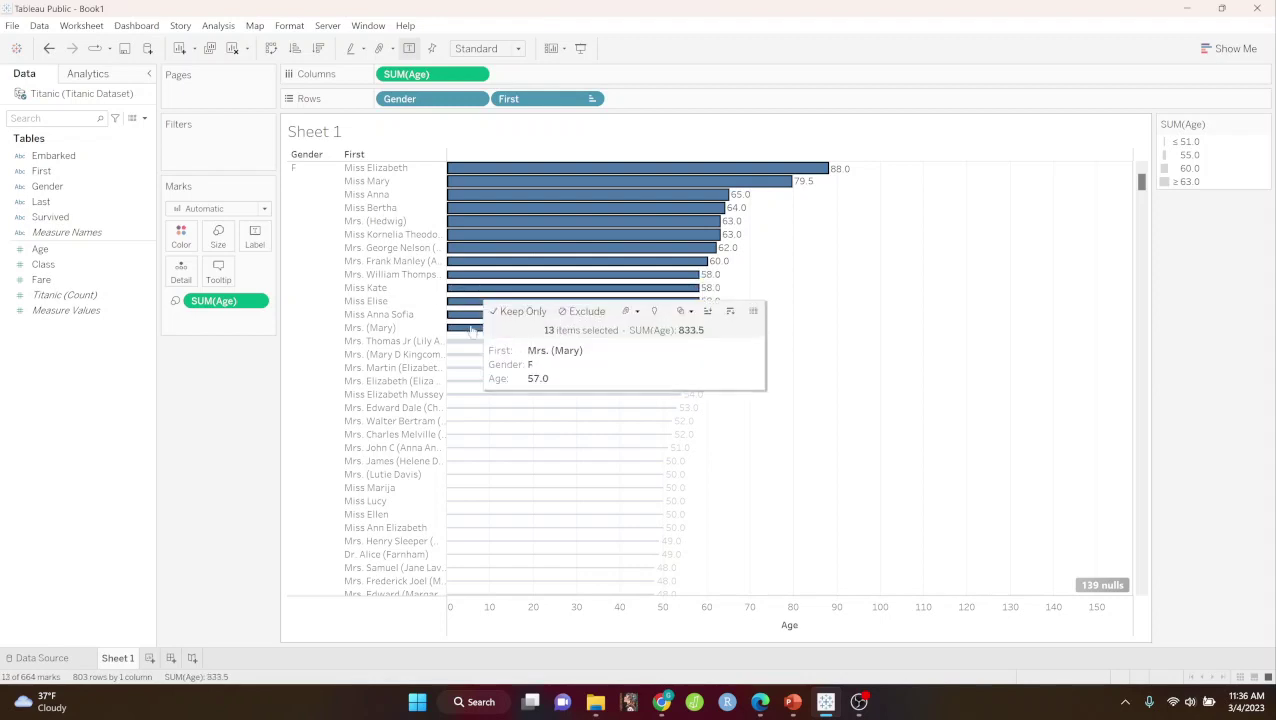
ctrl+click(470, 341)
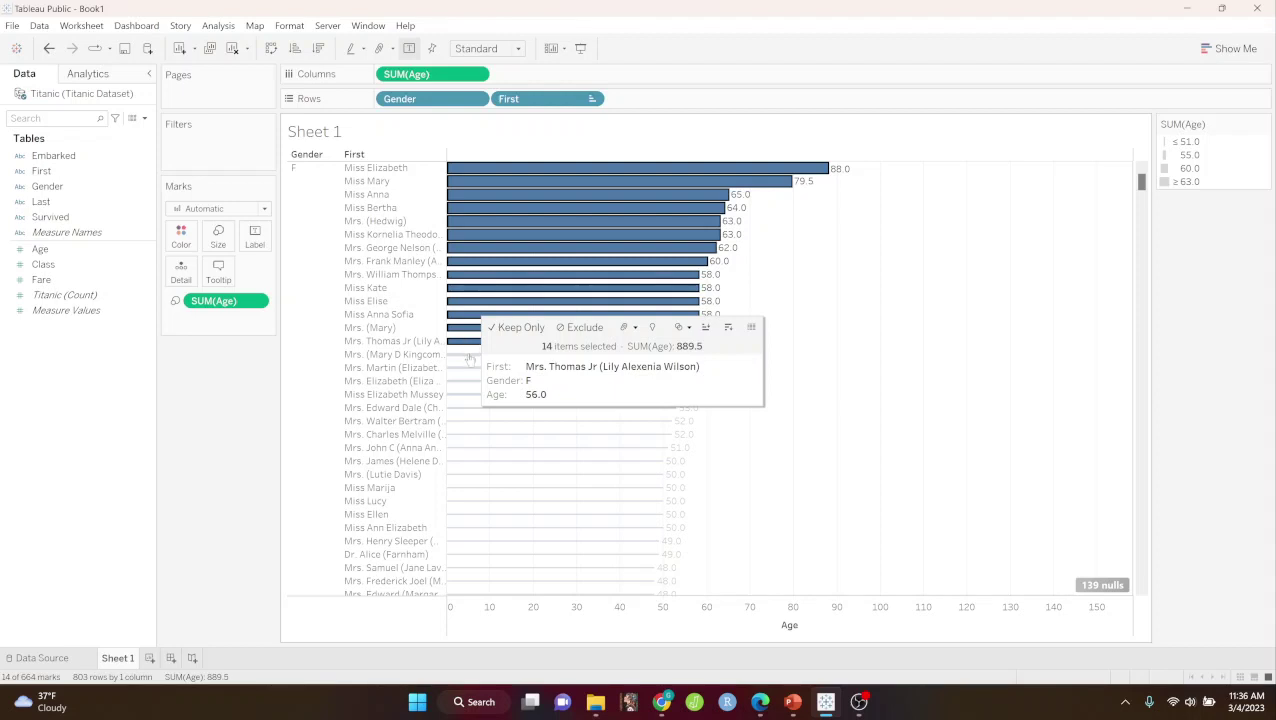
ctrl+click(470, 355)
ctrl+click(468, 368)
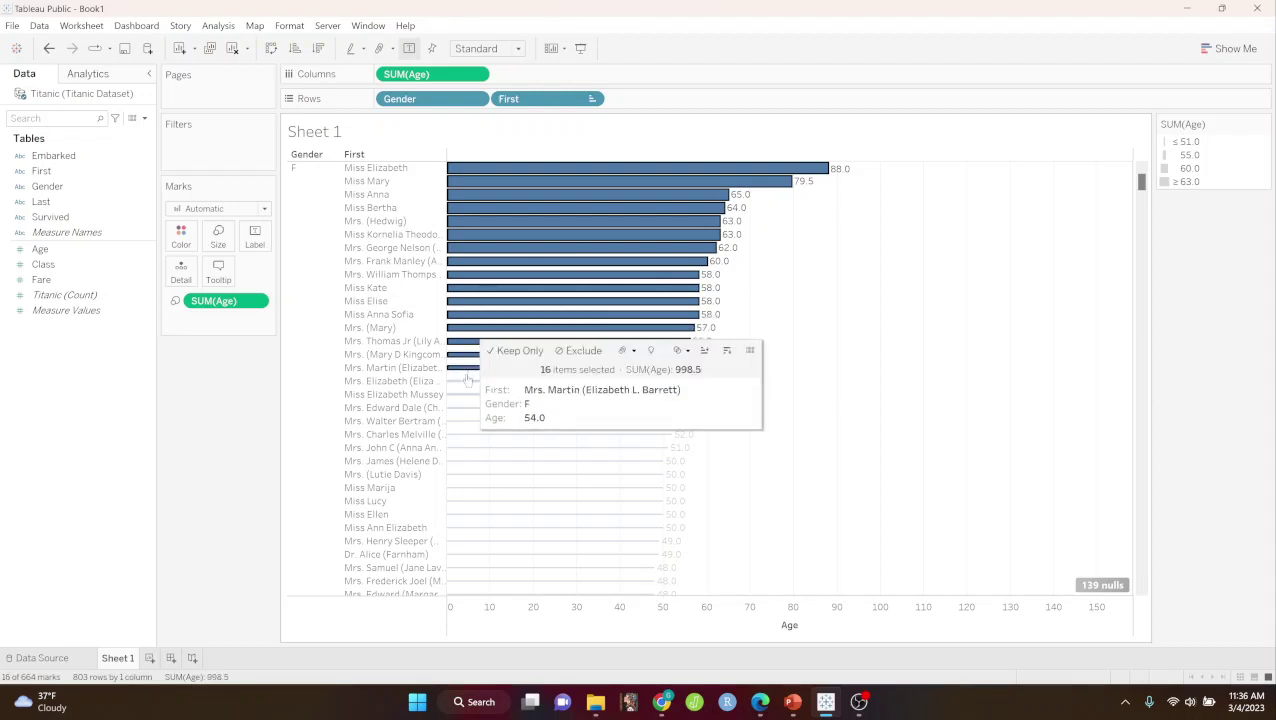
ctrl+click(468, 381)
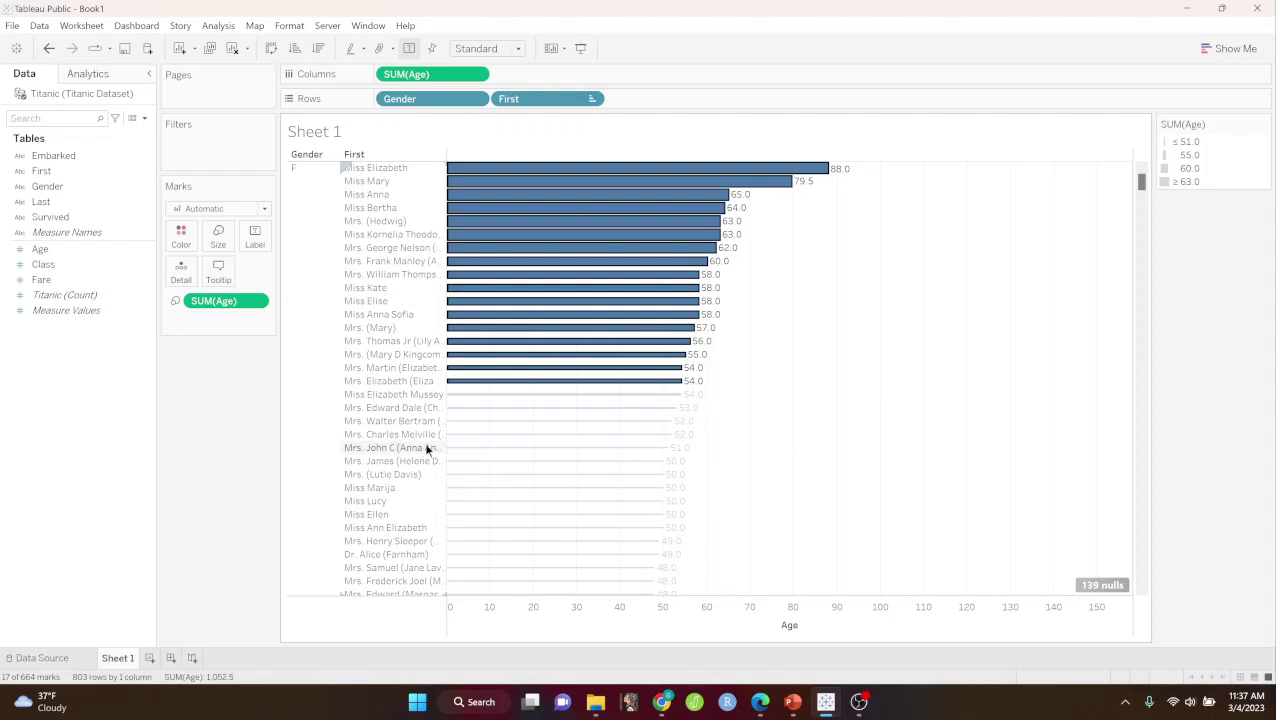
ctrl+click(537, 396)
ctrl+click(521, 408)
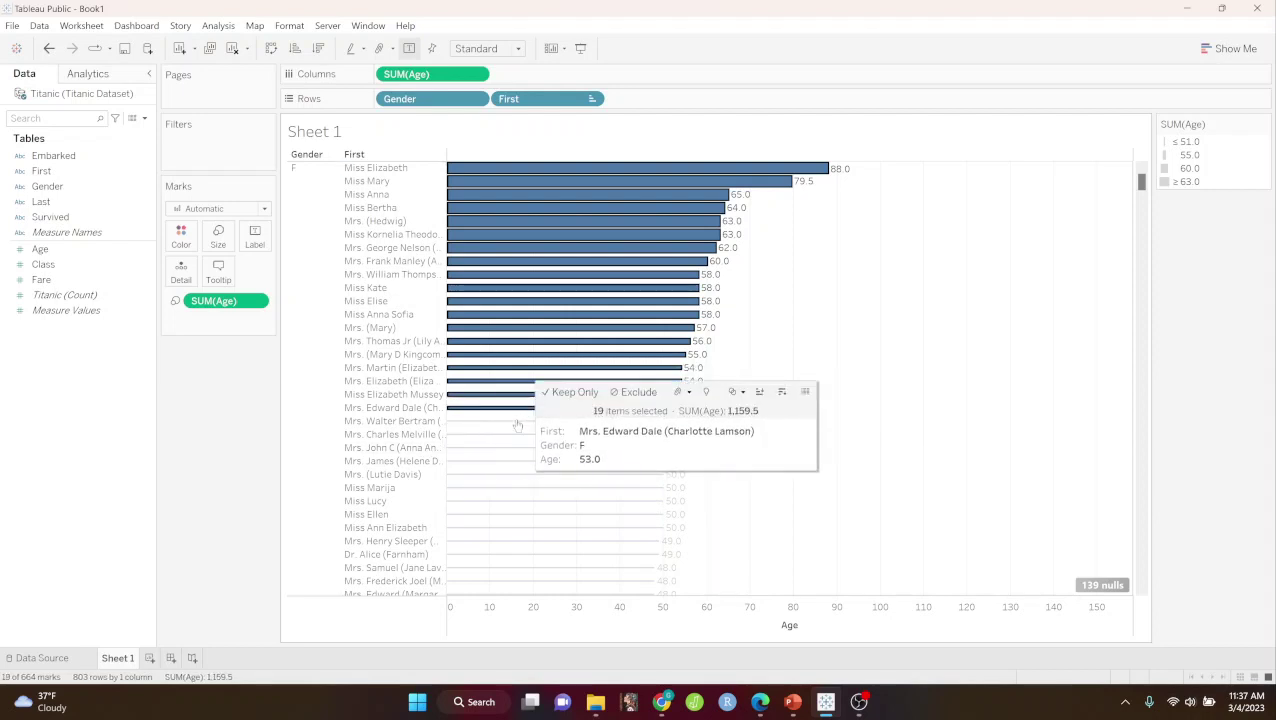
ctrl+click(515, 421)
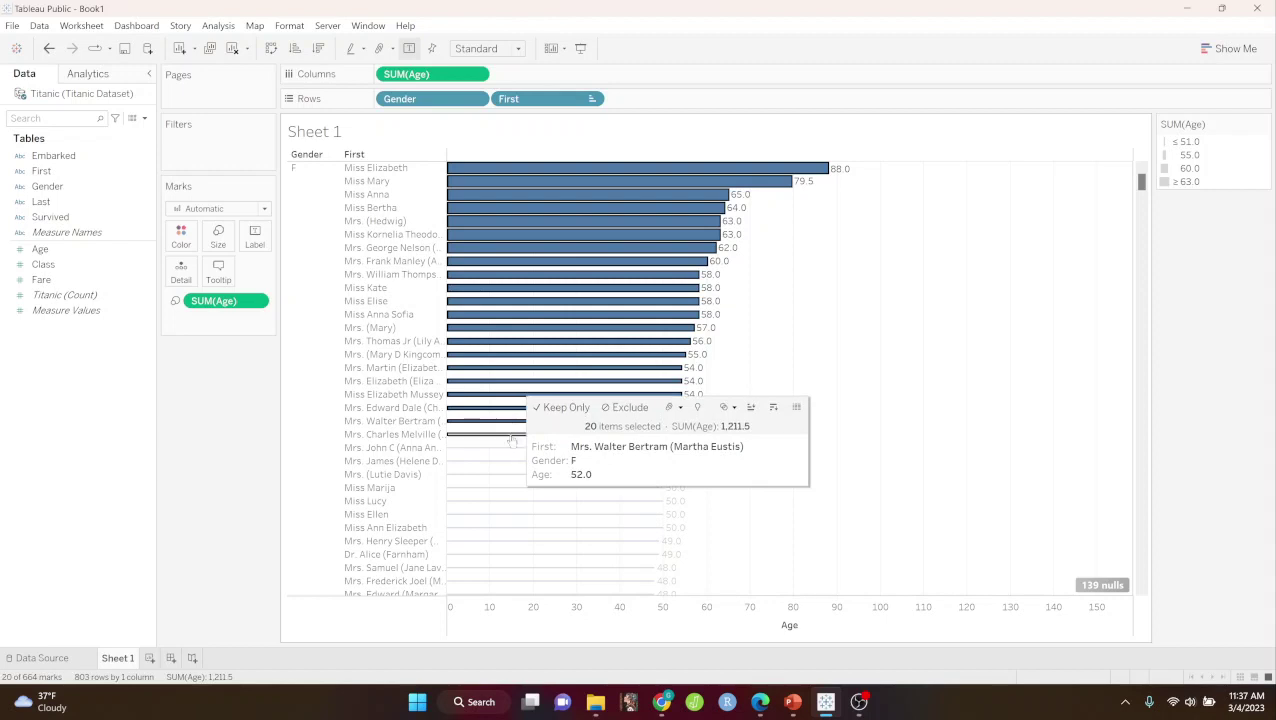
ctrl+click(511, 435)
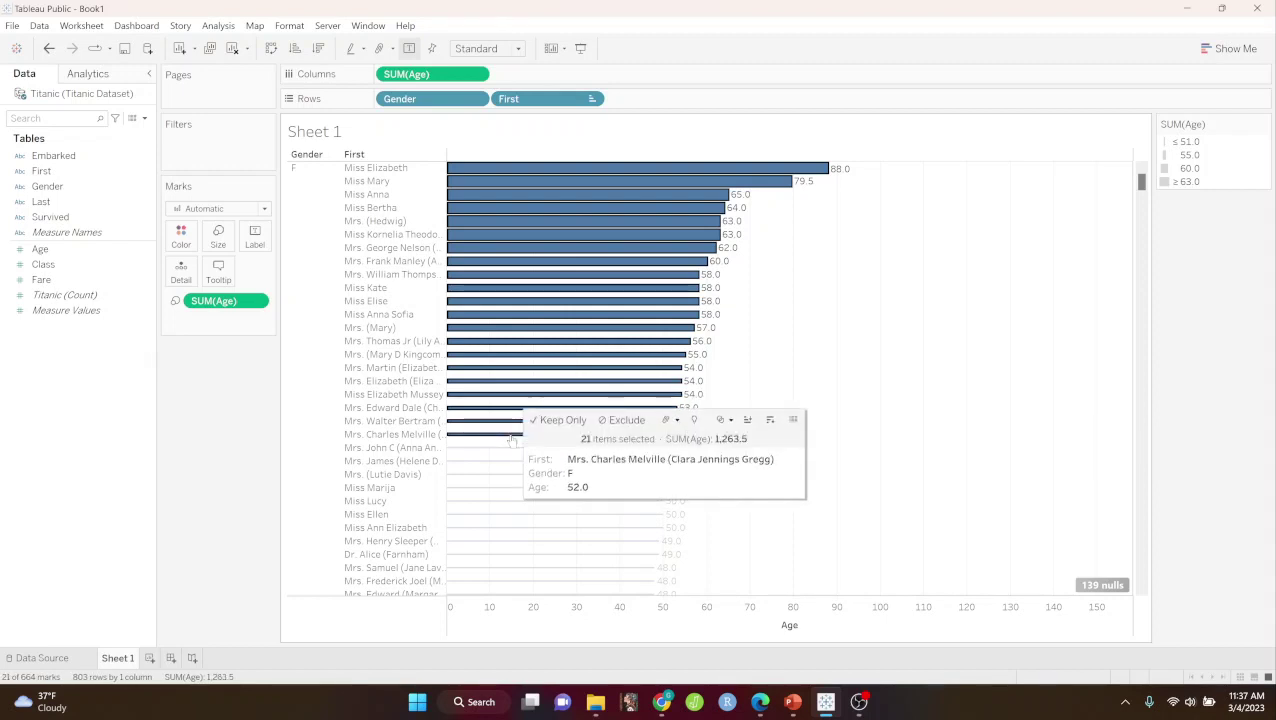
ctrl+click(498, 447)
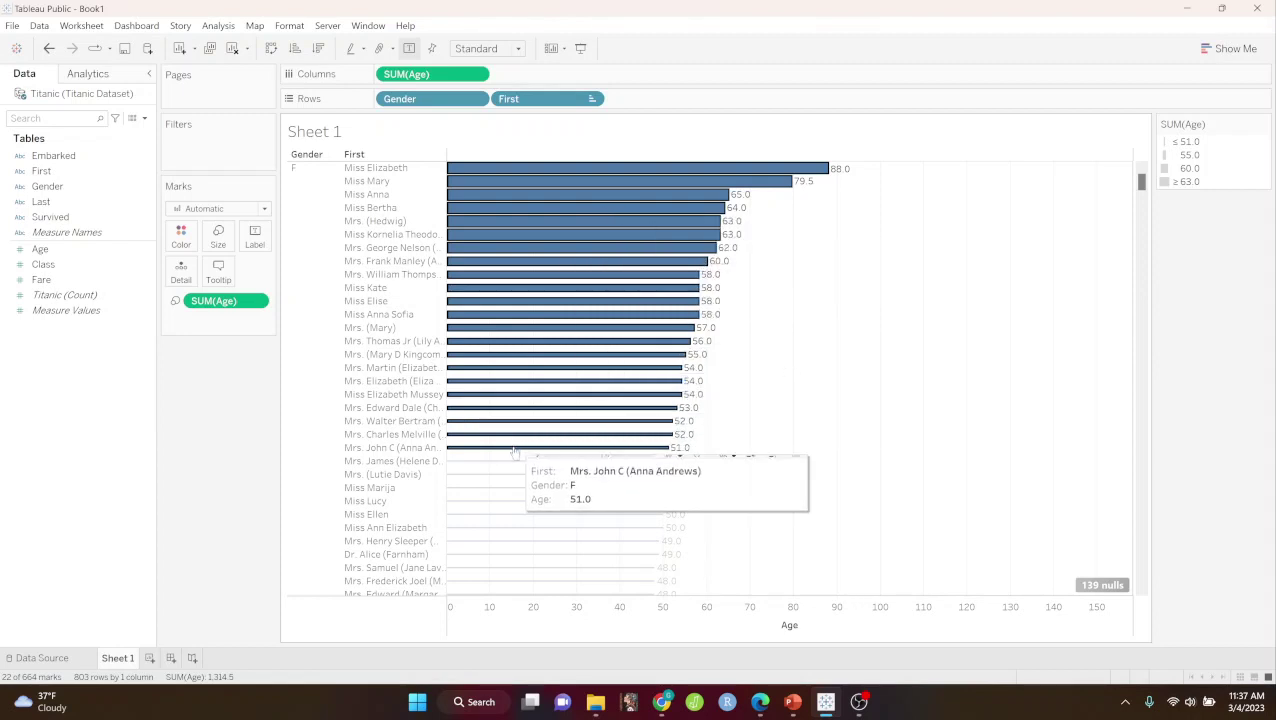
Apply Keep Only to the selected bars, adding an inclusion filter on First.
mouse_move(514, 451)
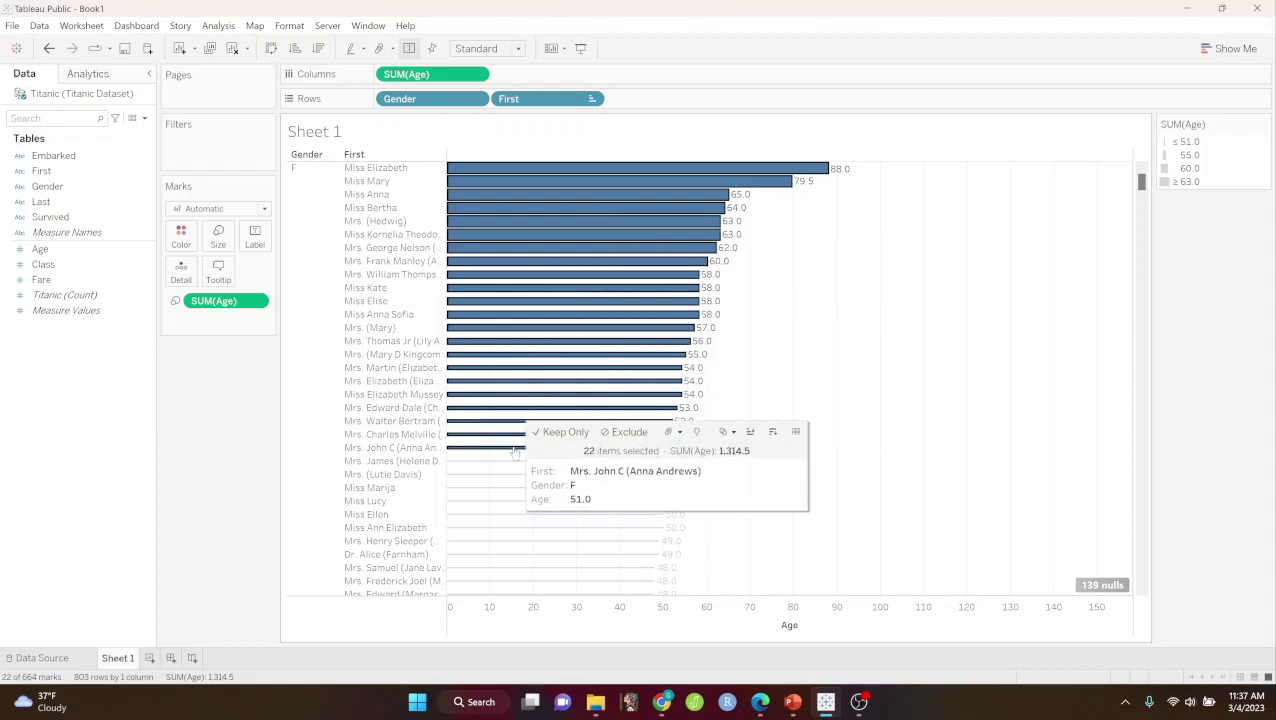
click(565, 434)
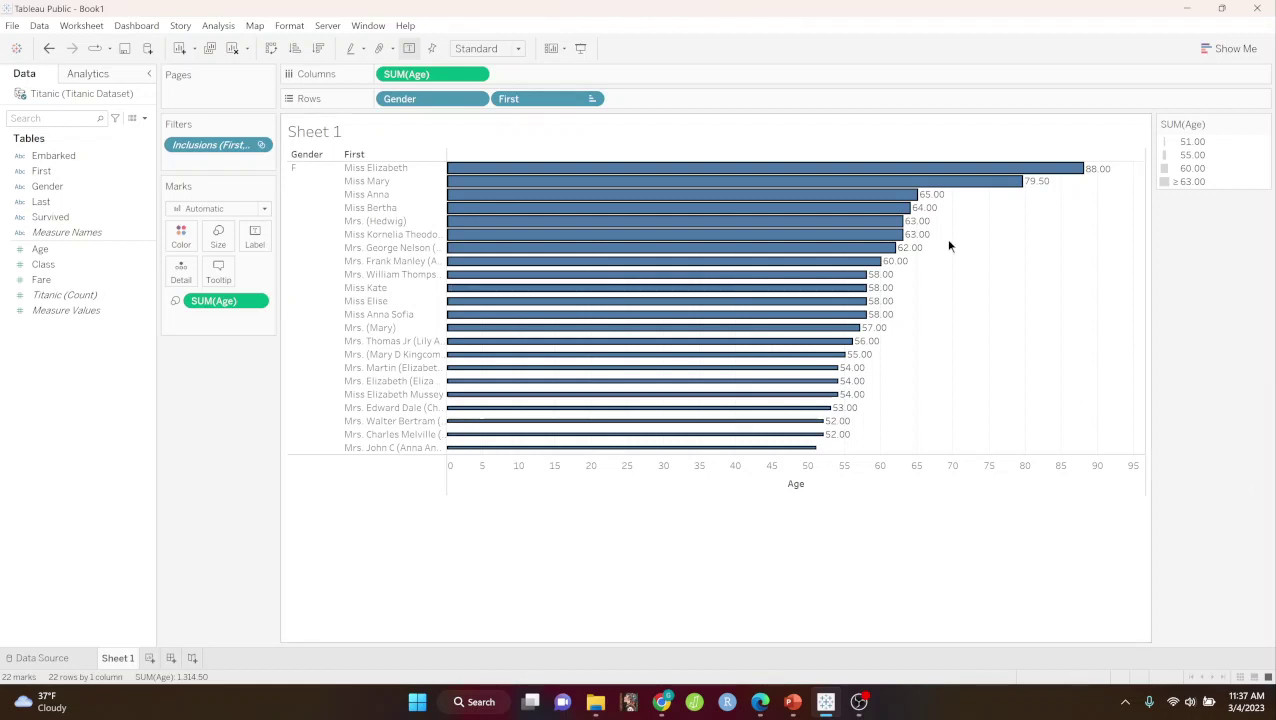
mouse_move(881, 203)
click(760, 702)
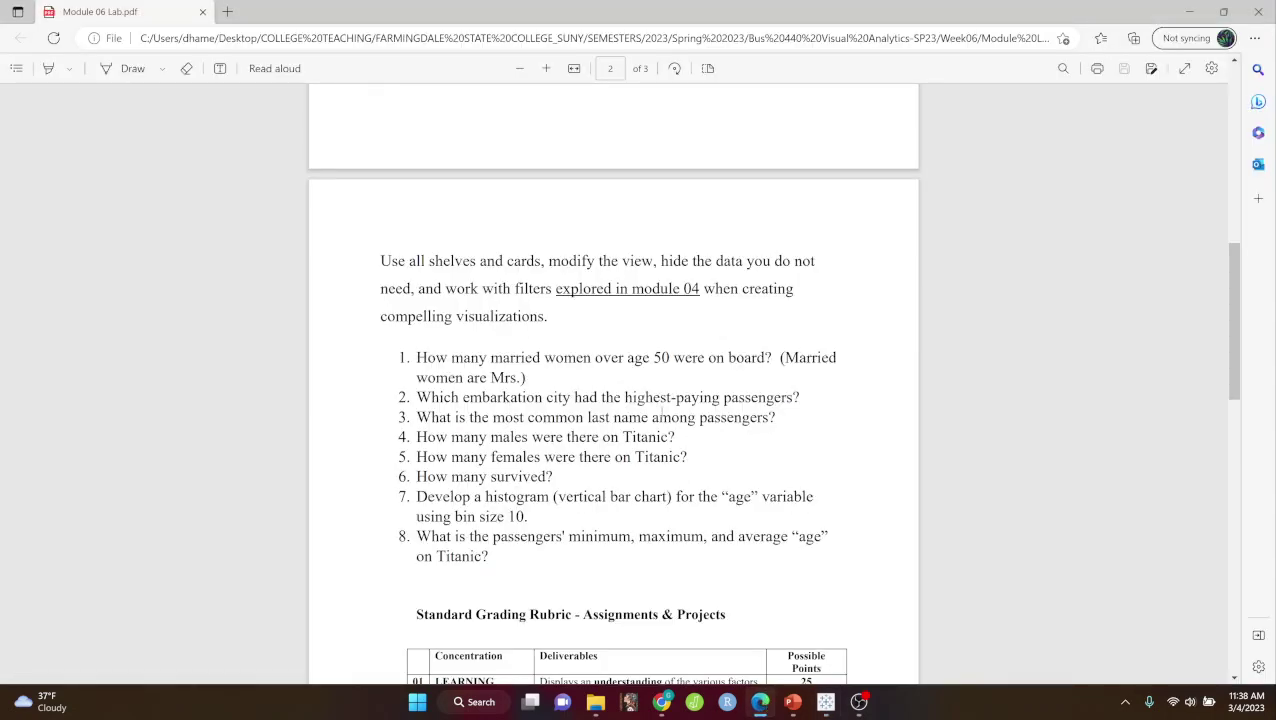
scroll(663, 411, up, 8)
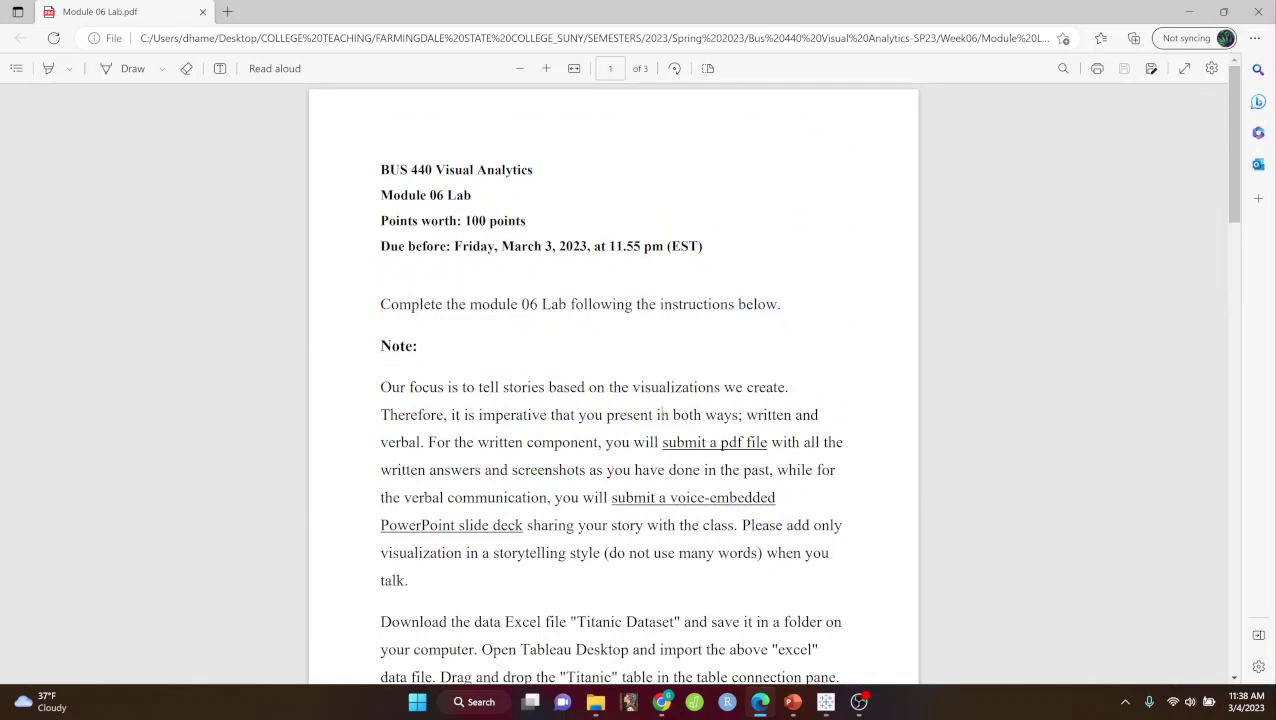
scroll(662, 411, down, 8)
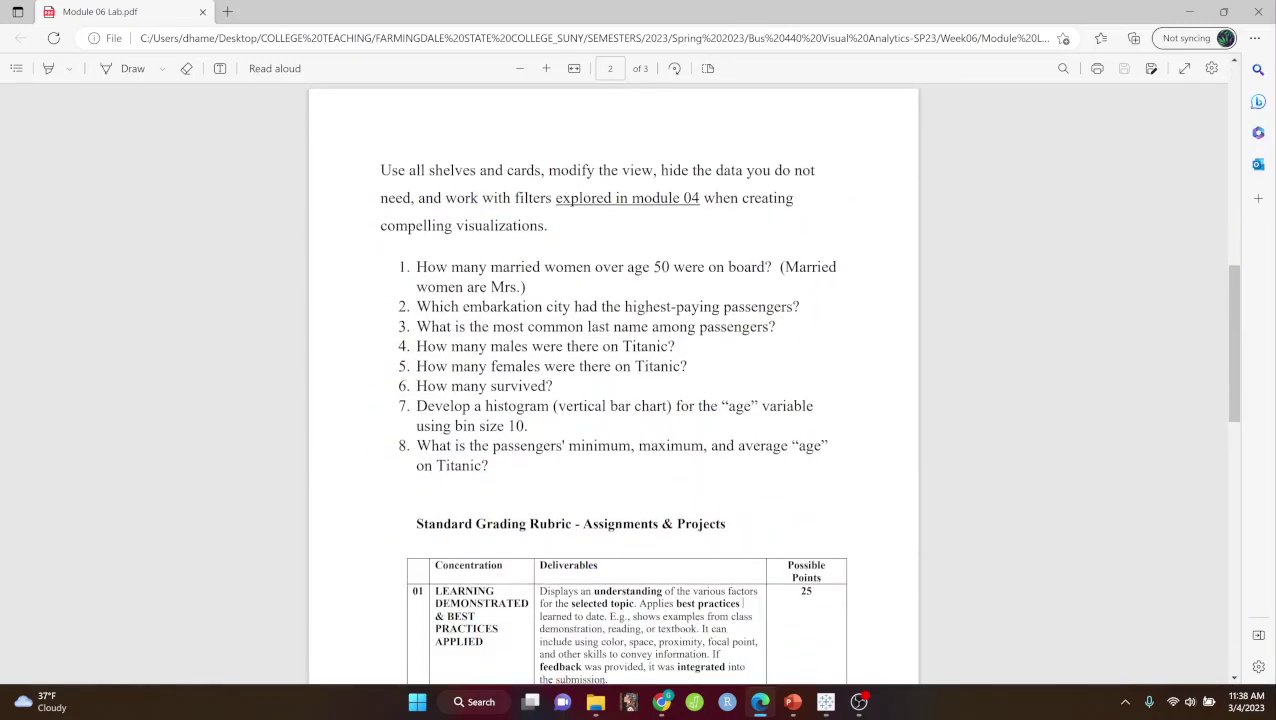
click(858, 703)
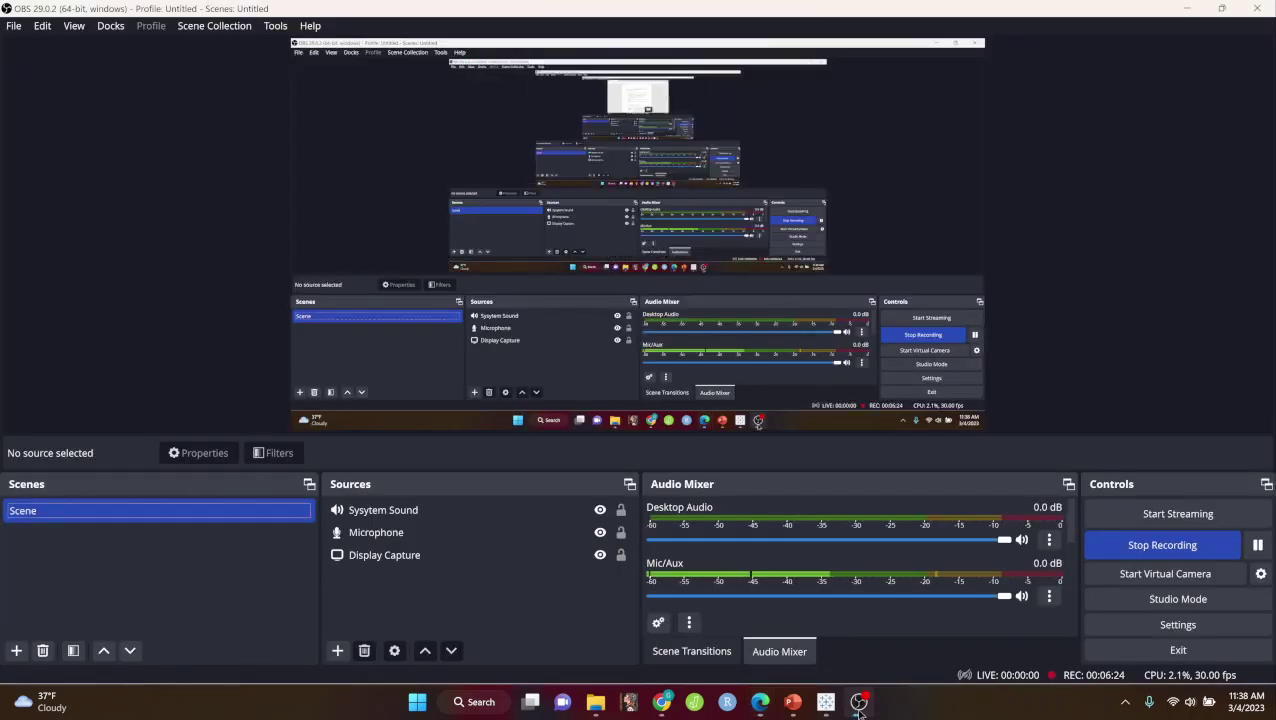
click(858, 705)
click(825, 703)
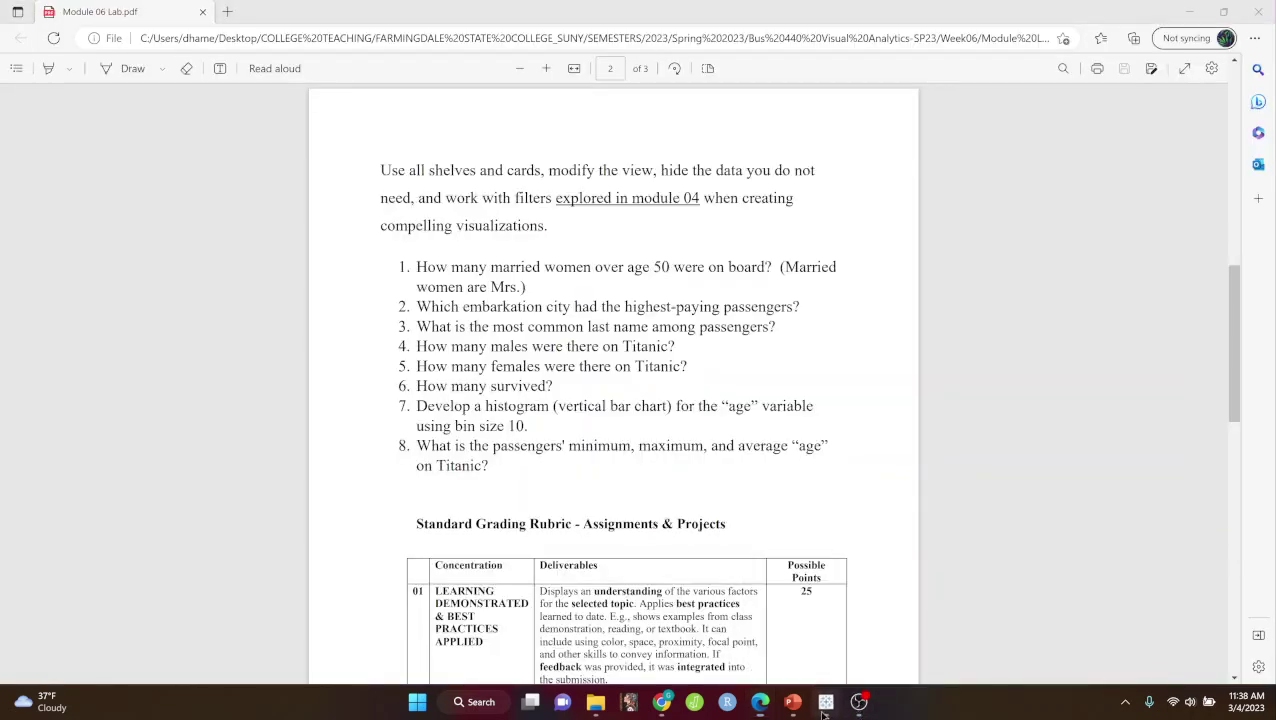